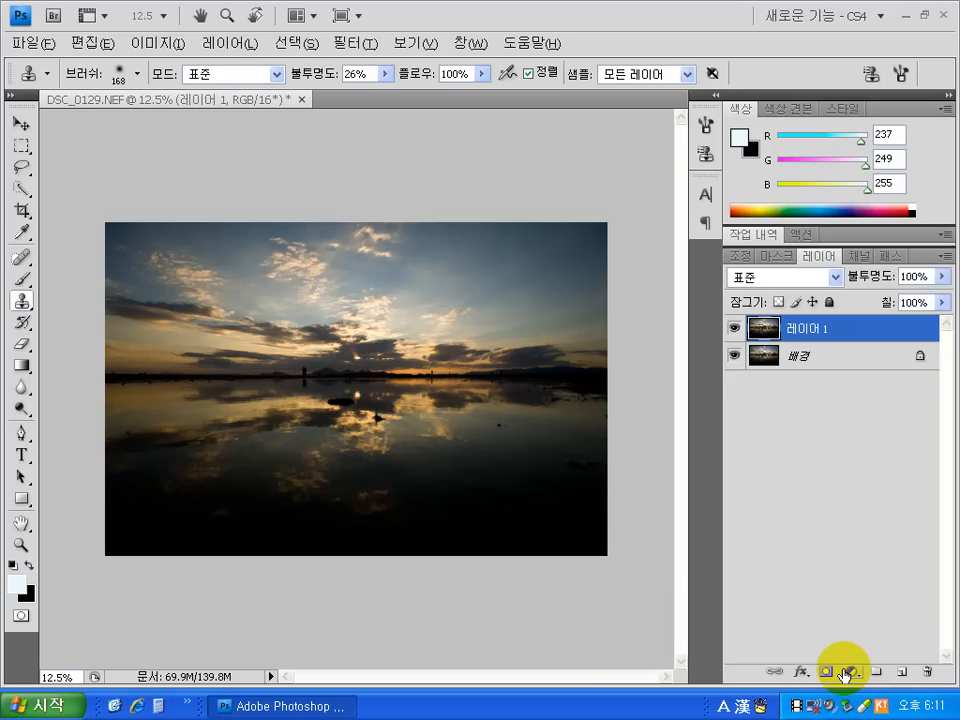
Add a Curves adjustment layer with two curve points: input 68 to output 61, and input 130 to output 127
{"action": "left_click", "coordinate": [852, 676]}
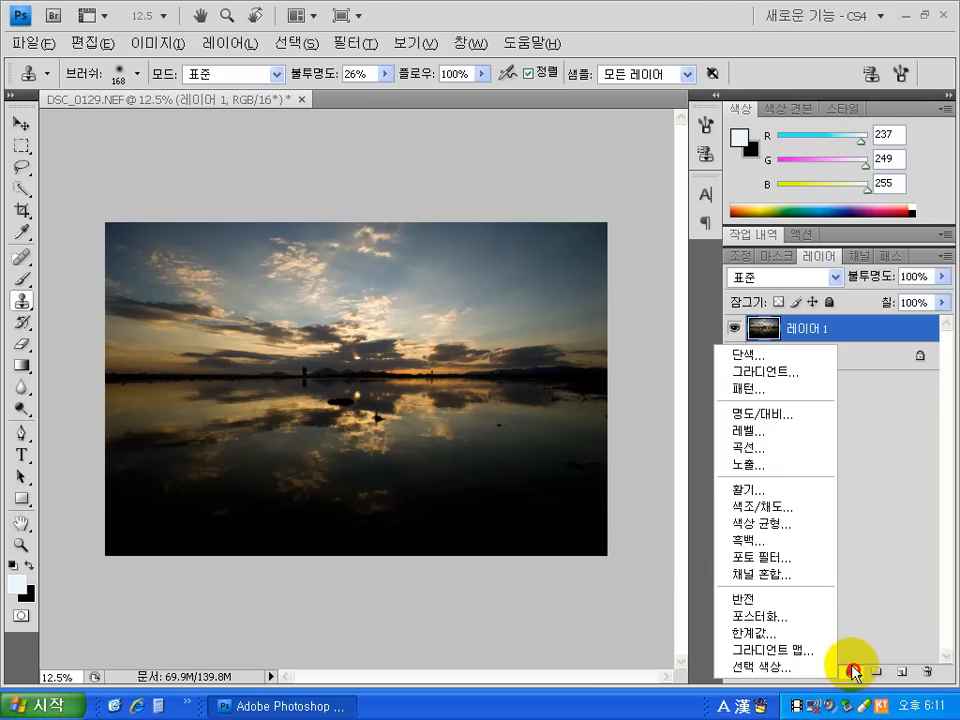
{"action": "left_click", "coordinate": [754, 444]}
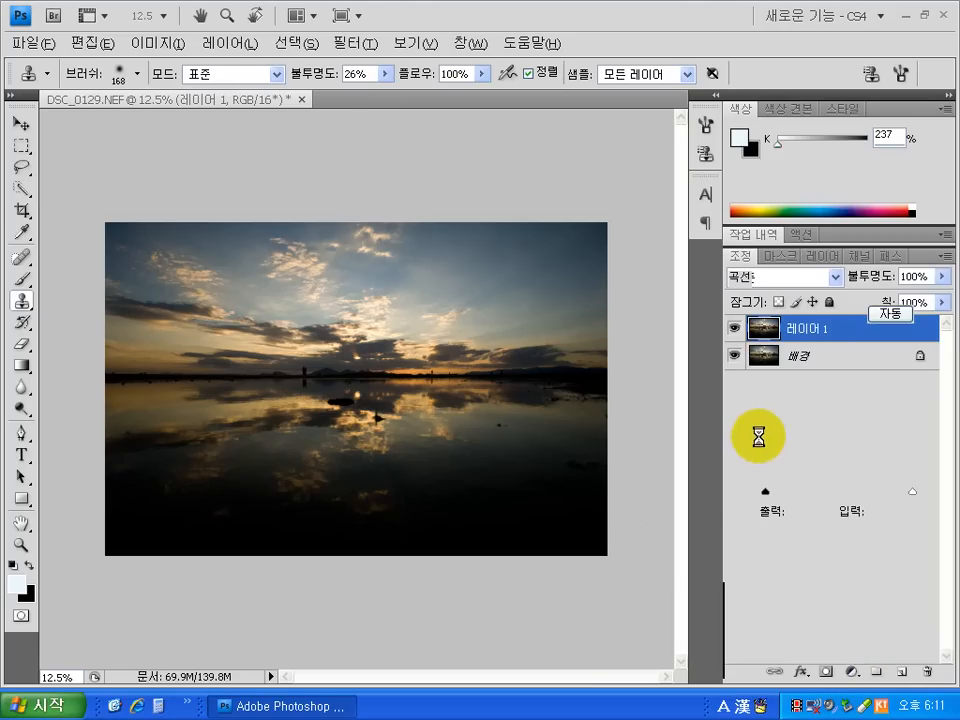
{"action": "left_click", "coordinate": [801, 442]}
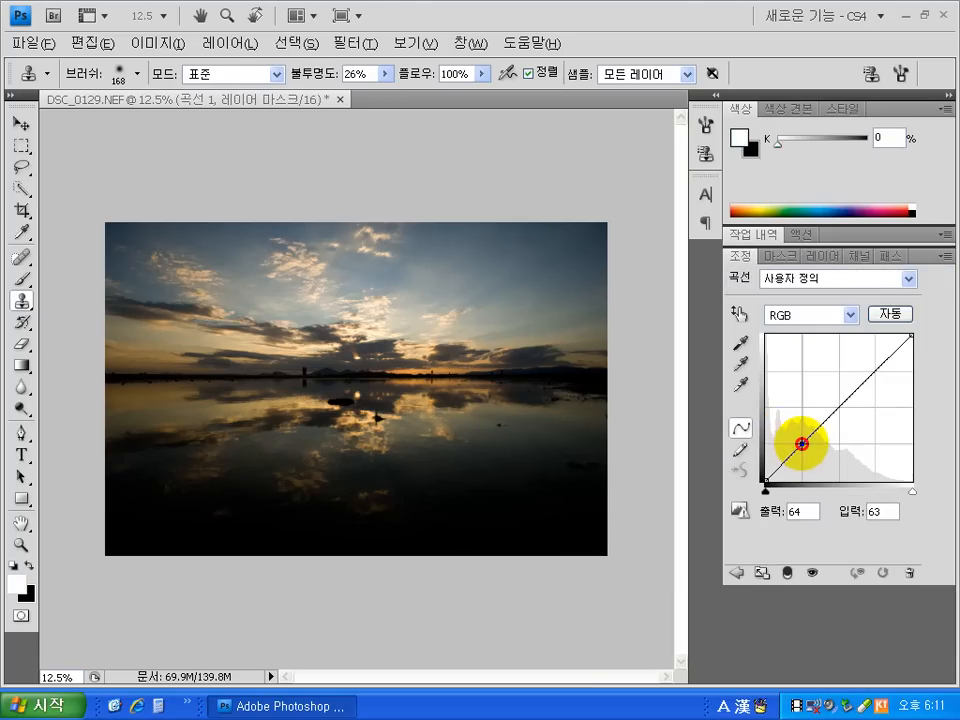
{"action": "left_click_drag", "start_coordinate": [801, 442], "coordinate": [804, 445]}
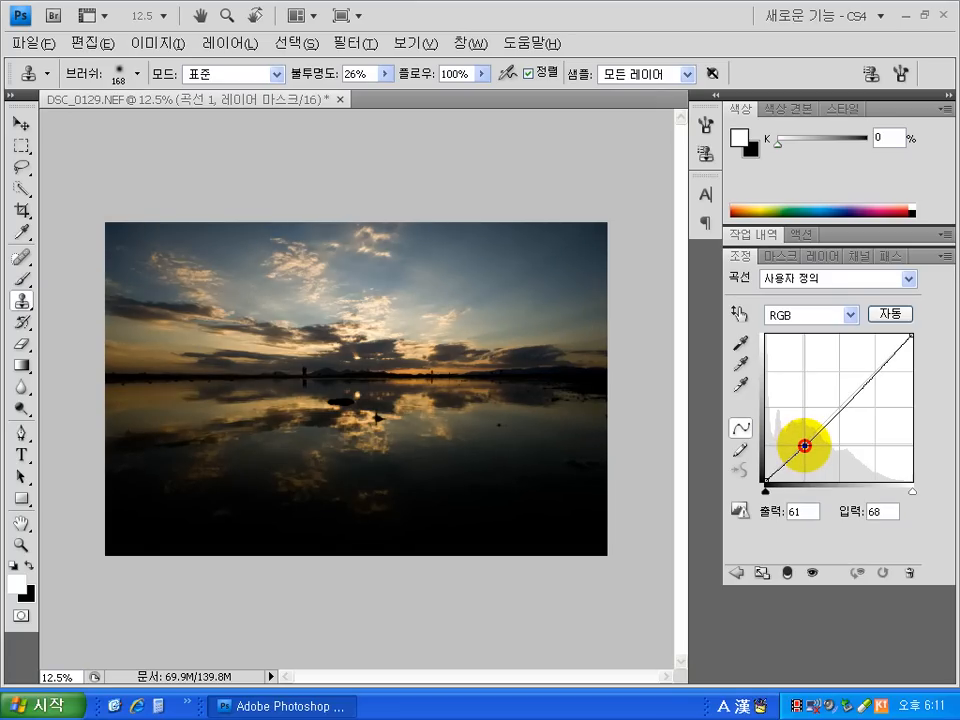
{"action": "left_click_drag", "start_coordinate": [837, 407], "coordinate": [840, 407]}
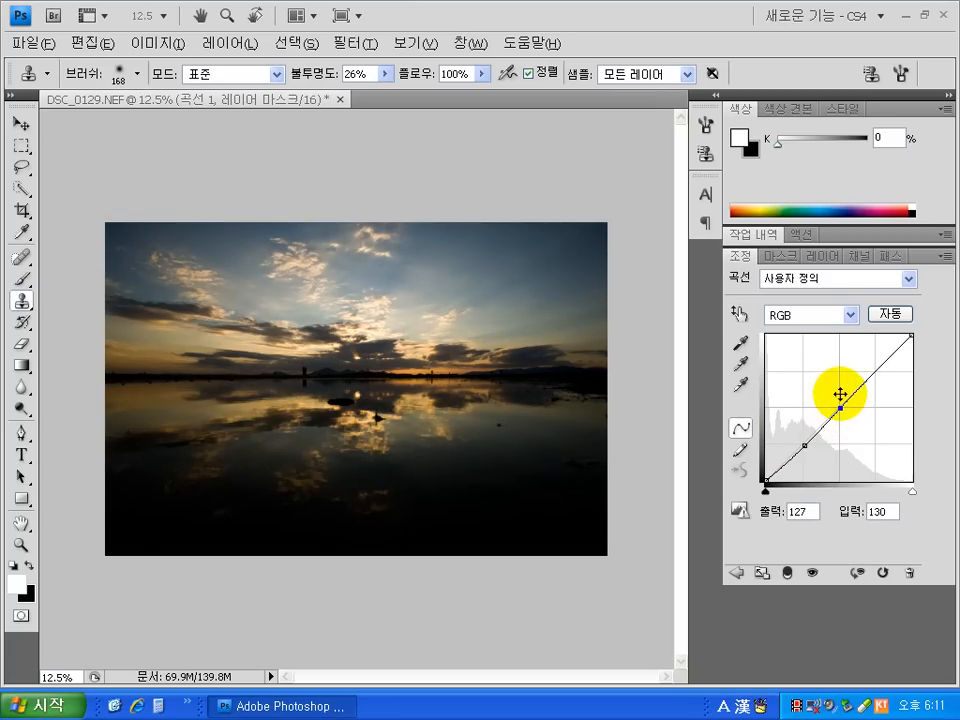
Add a Selective Color adjustment layer and set the reds (빨강 계열) to cyan -30% and magenta +29%
{"action": "left_click", "coordinate": [830, 262]}
{"action": "left_click", "coordinate": [851, 668]}
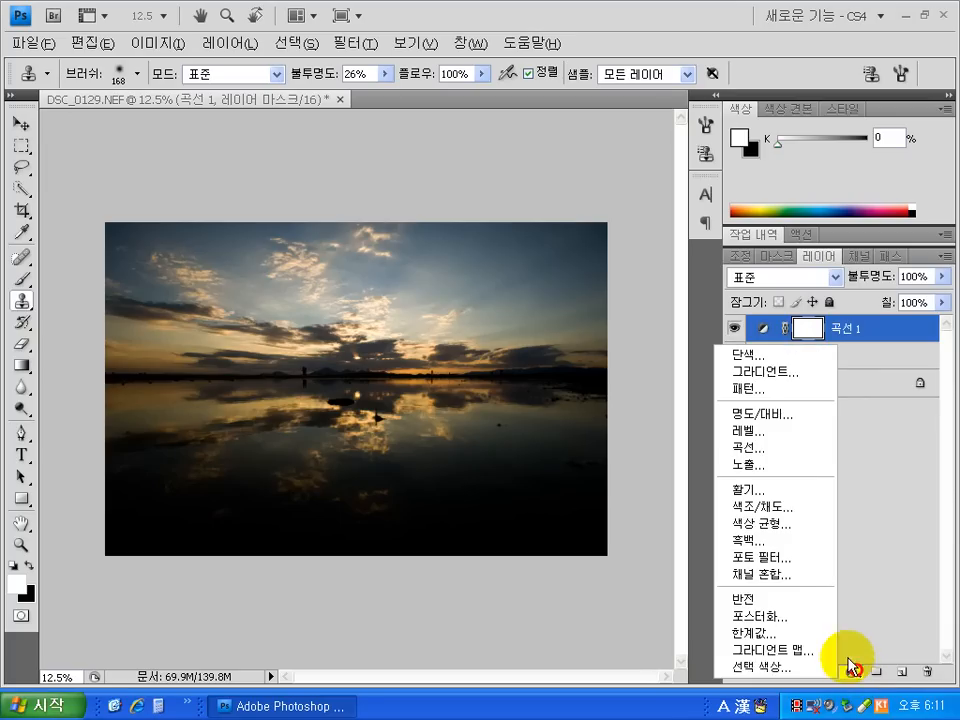
{"action": "left_click", "coordinate": [782, 667]}
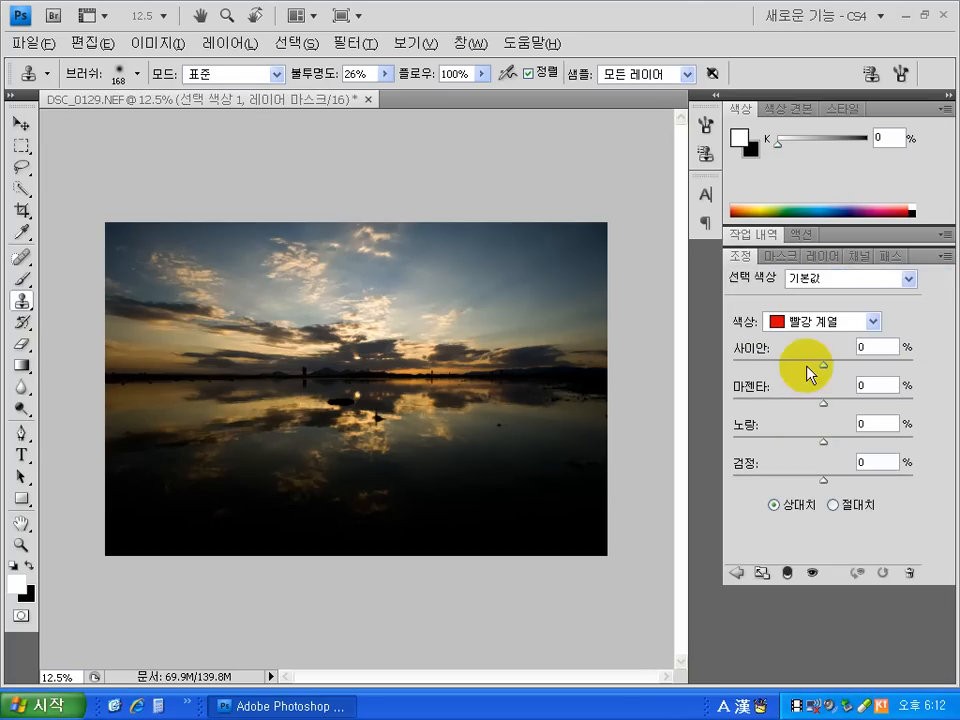
{"action": "left_click", "coordinate": [797, 362]}
{"action": "left_click", "coordinate": [849, 400]}
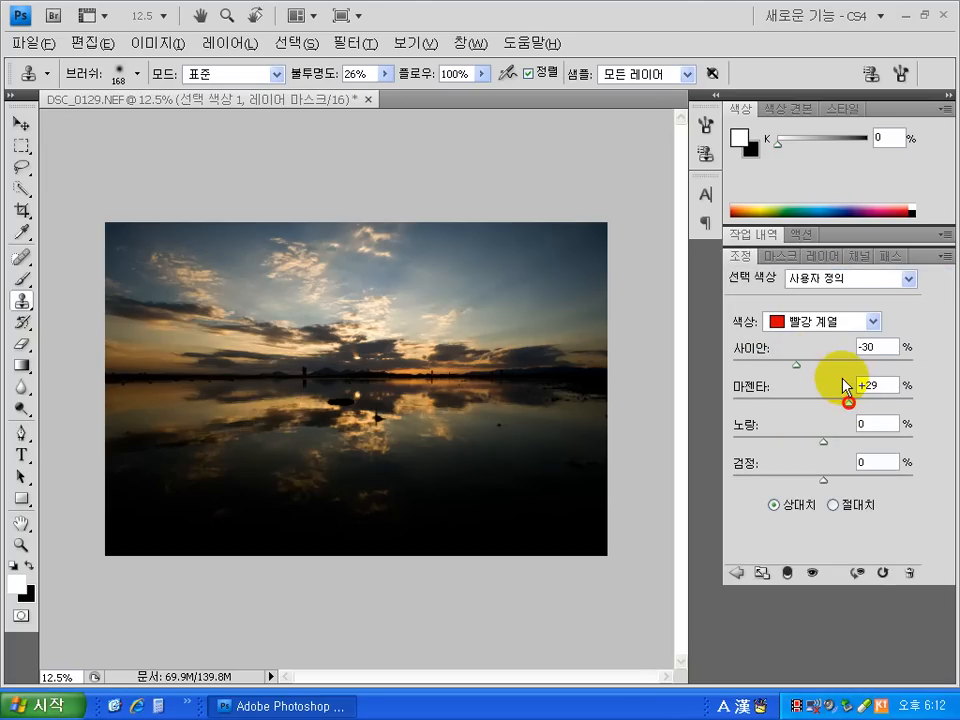
Set the yellows (노랑 계열) to cyan +30% and magenta -32%, and raise their yellow amount
{"action": "left_click", "coordinate": [818, 323]}
{"action": "left_click", "coordinate": [815, 355]}
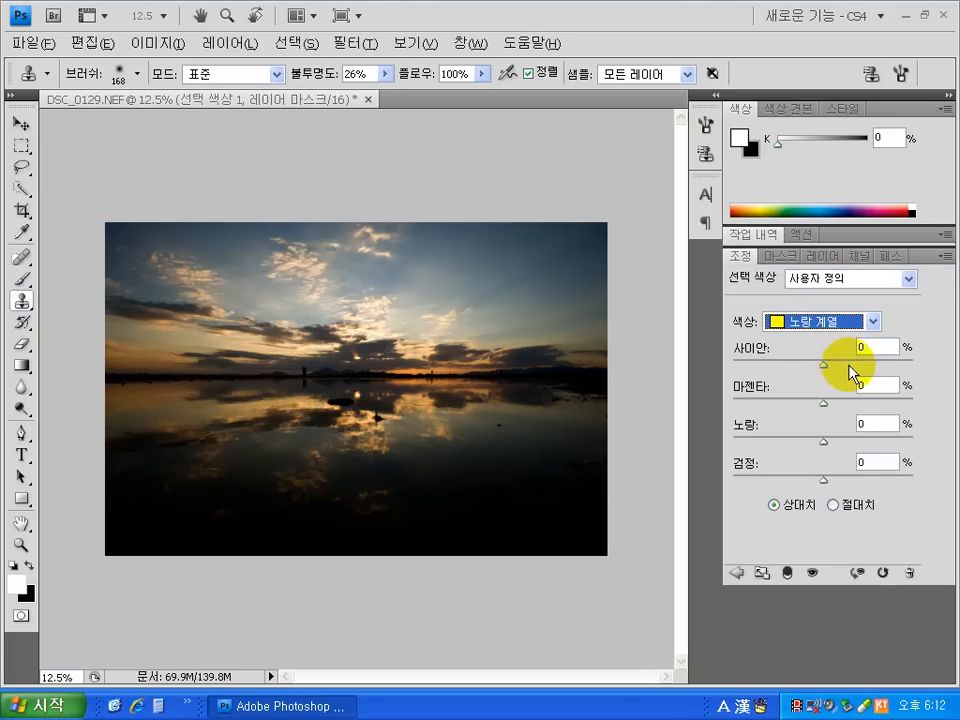
{"action": "left_click", "coordinate": [850, 366]}
{"action": "left_click", "coordinate": [795, 404]}
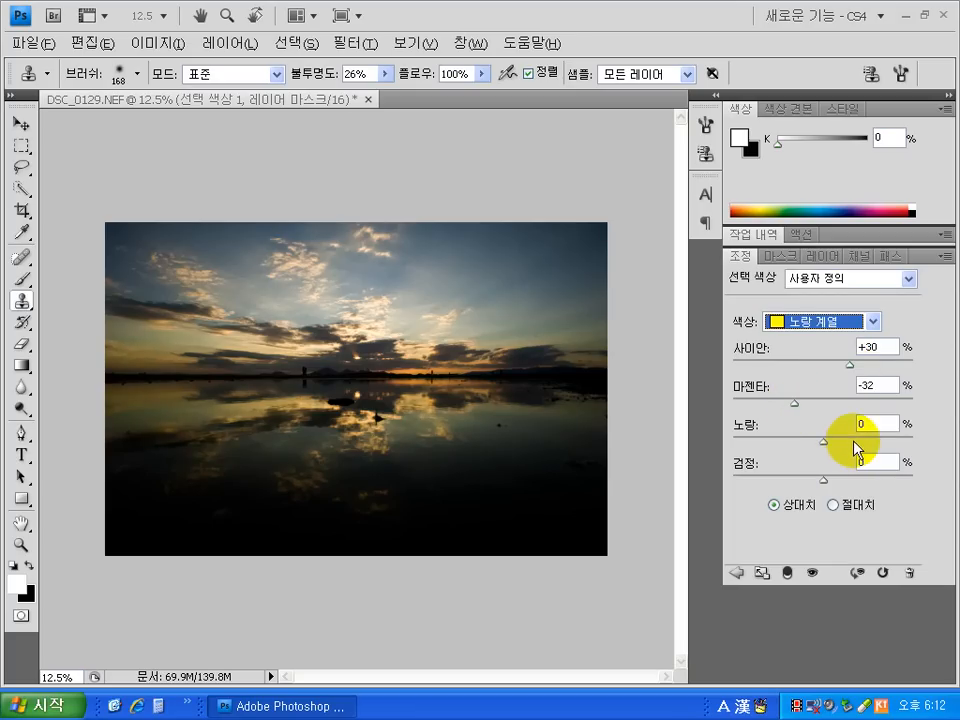
{"action": "left_click", "coordinate": [856, 441]}
Set the greens (녹색 계열) in Selective Color to cyan +30%, magenta -33% and yellow +32%
{"action": "left_click", "coordinate": [821, 322]}
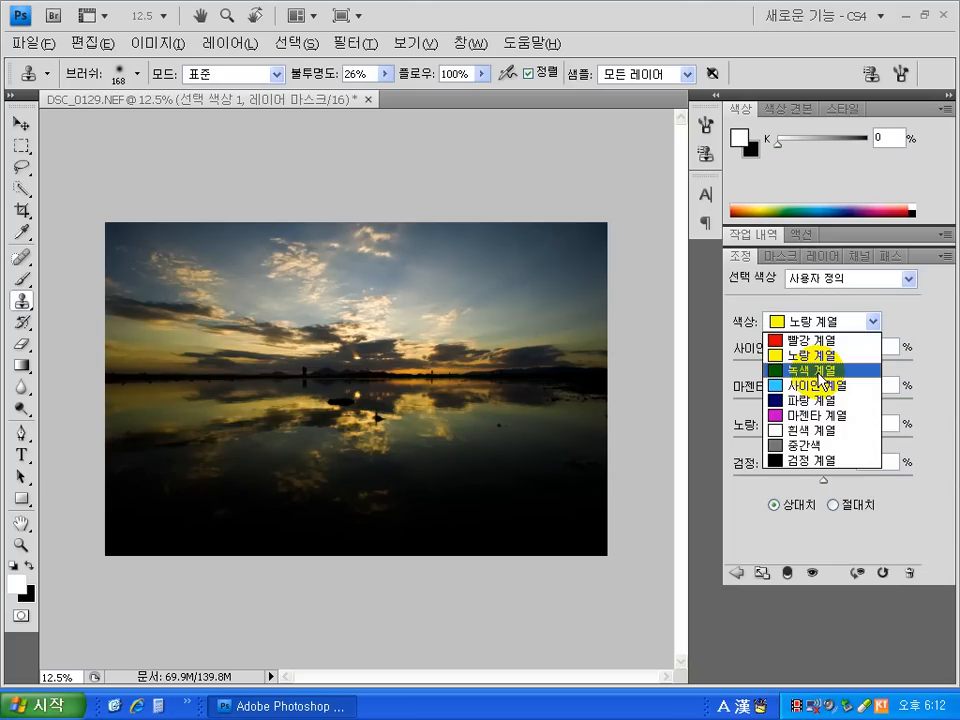
{"action": "left_click", "coordinate": [820, 370]}
{"action": "left_click", "coordinate": [855, 366]}
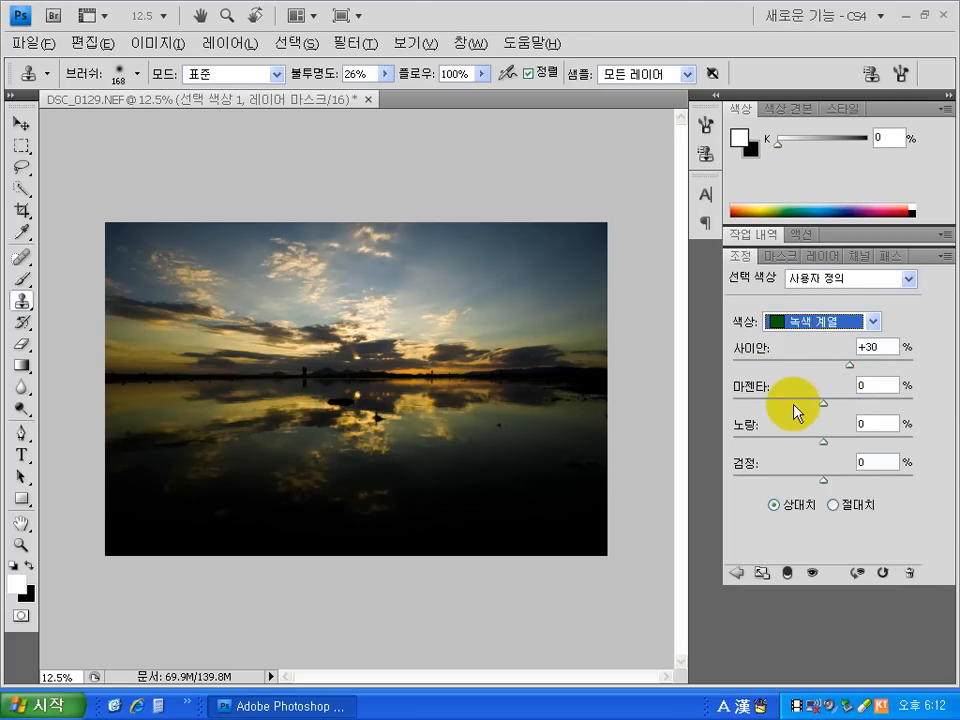
{"action": "left_click", "coordinate": [796, 405]}
{"action": "left_click", "coordinate": [851, 438]}
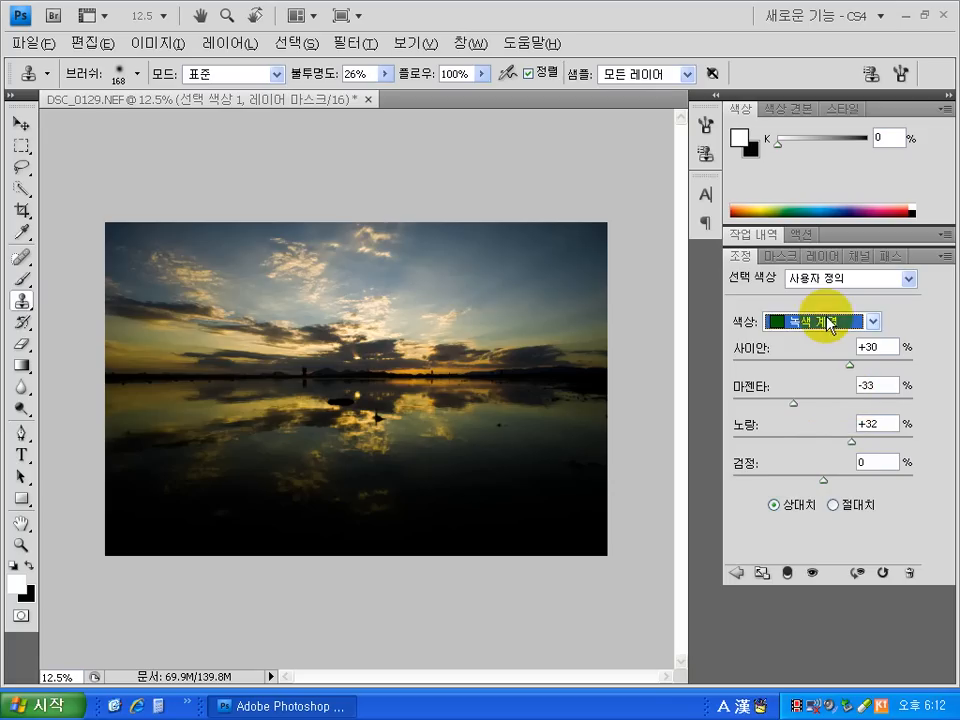
Set the cyans (사이안 계열) in Selective Color to cyan +95% and magenta +96%
{"action": "left_click", "coordinate": [821, 322]}
{"action": "left_click", "coordinate": [806, 385]}
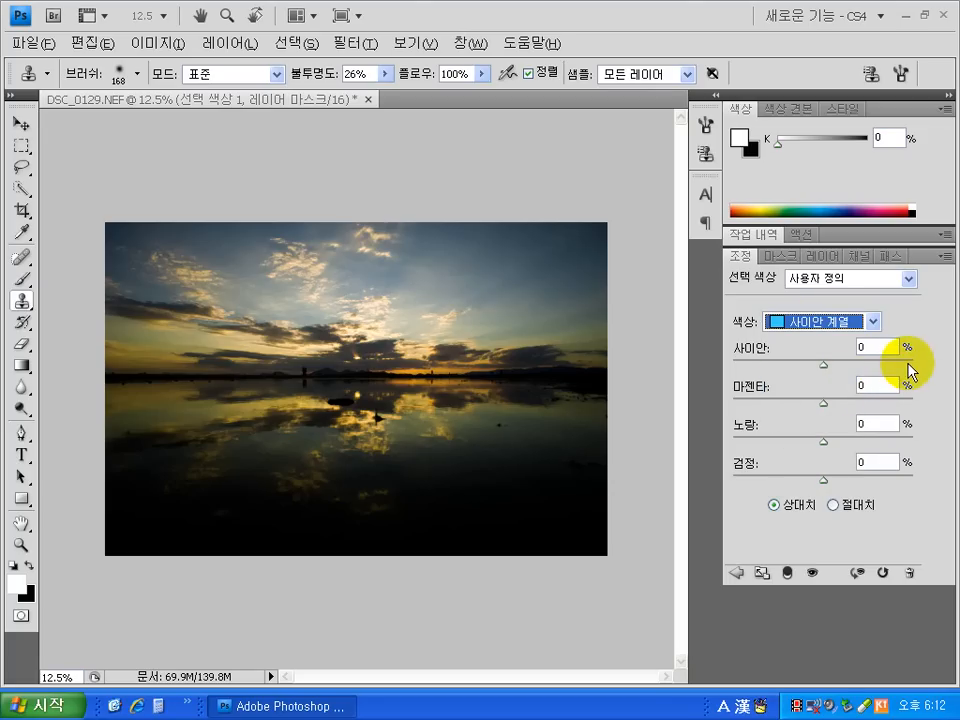
{"action": "left_click", "coordinate": [910, 366]}
{"action": "left_click", "coordinate": [911, 400]}
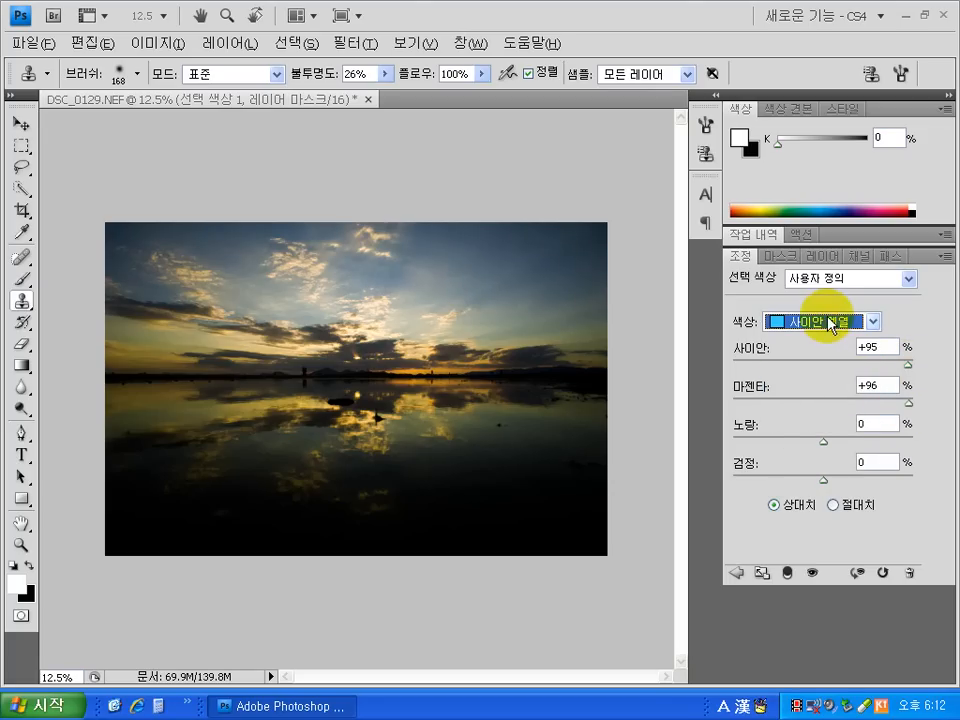
Set the blues (파랑 계열) in Selective Color to cyan +92% and magenta +97%
{"action": "left_click", "coordinate": [834, 322]}
{"action": "left_click", "coordinate": [816, 400]}
{"action": "left_click", "coordinate": [903, 366]}
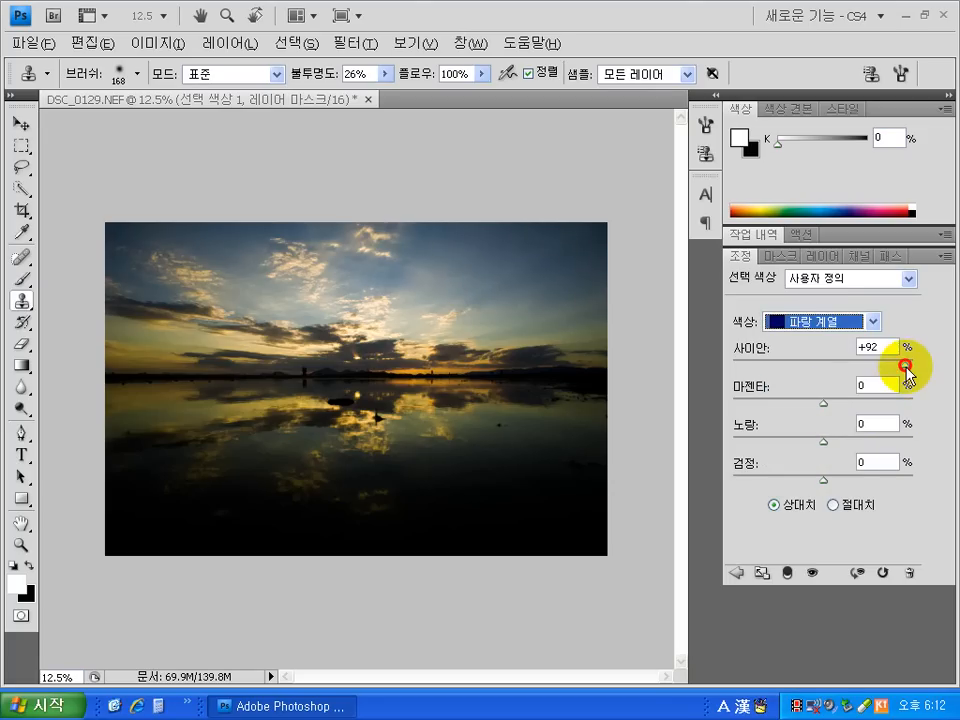
{"action": "left_click", "coordinate": [913, 404]}
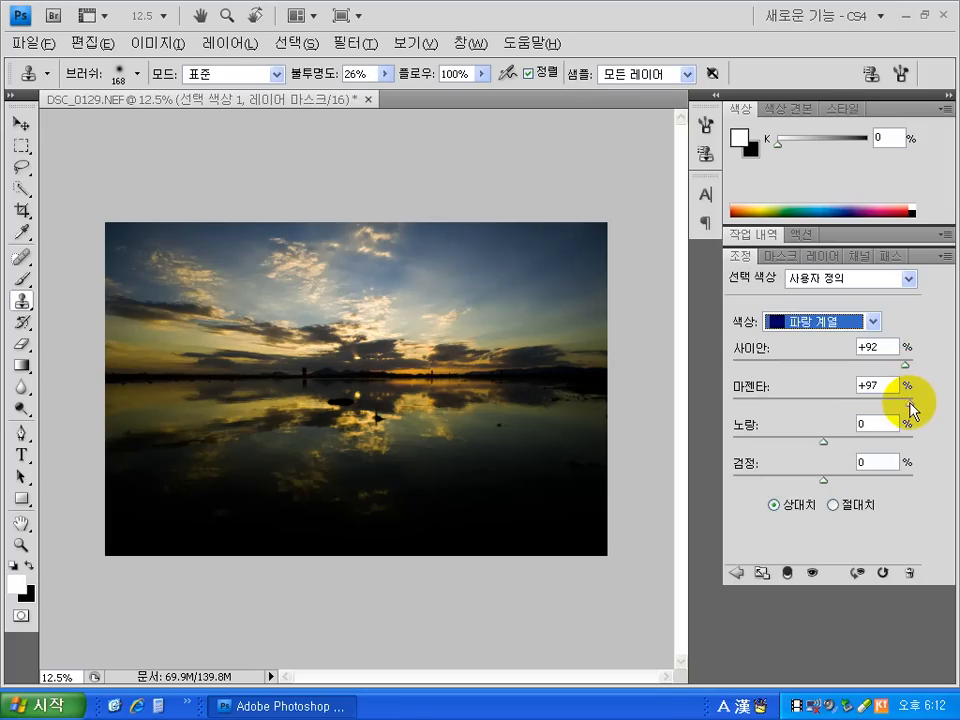
Set the magentas (마젠타 계열) in Selective Color to cyan +52%, magenta +79% and black +55%
{"action": "left_click", "coordinate": [818, 322]}
{"action": "left_click", "coordinate": [821, 416]}
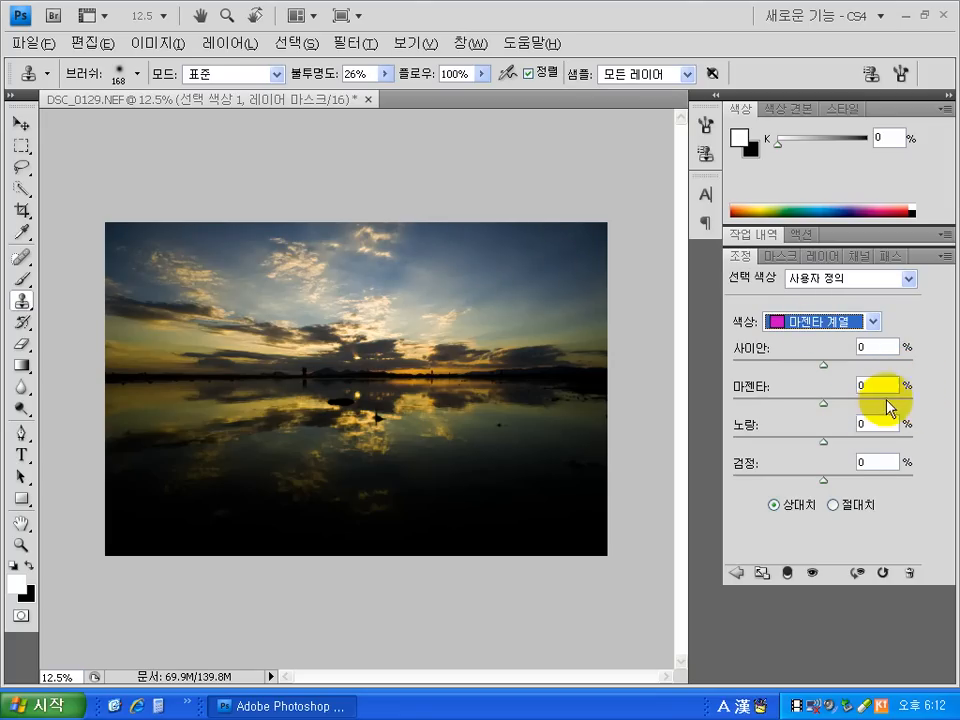
{"action": "left_click", "coordinate": [893, 401]}
{"action": "left_click", "coordinate": [869, 365]}
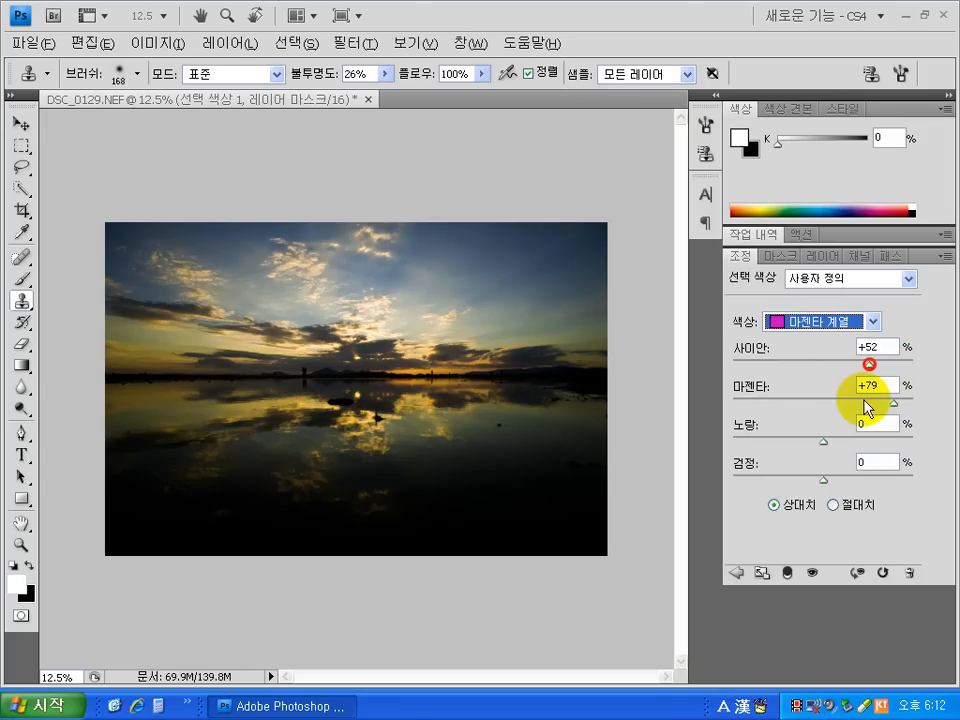
{"action": "left_click", "coordinate": [872, 480]}
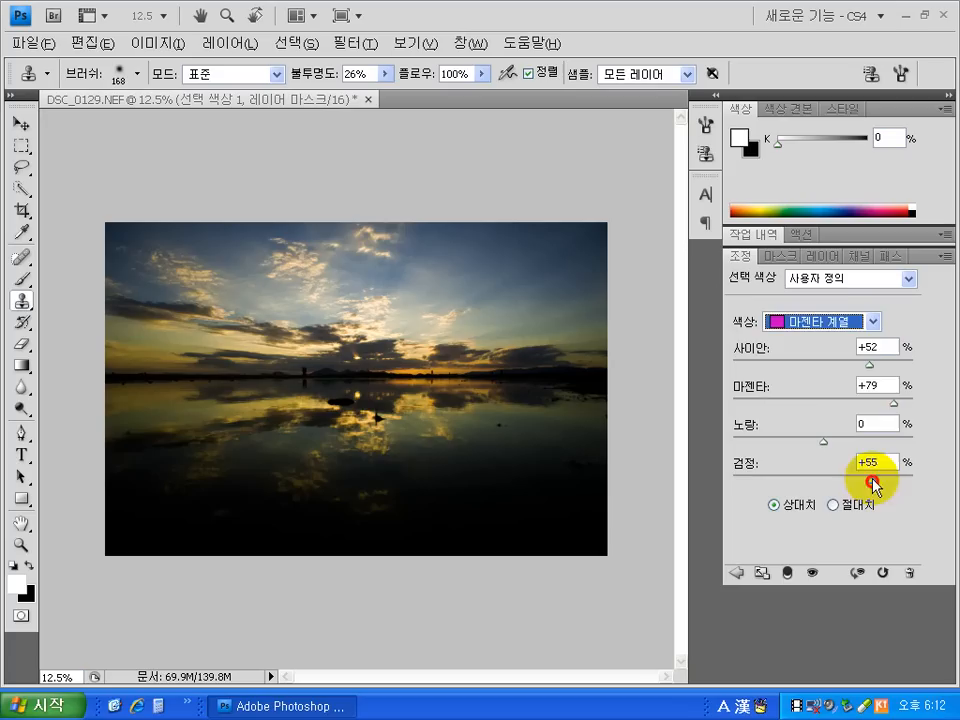
Set the neutrals (중간색) in Selective Color to black +5% and return to the layer list
{"action": "left_click", "coordinate": [833, 322]}
{"action": "left_click", "coordinate": [808, 444]}
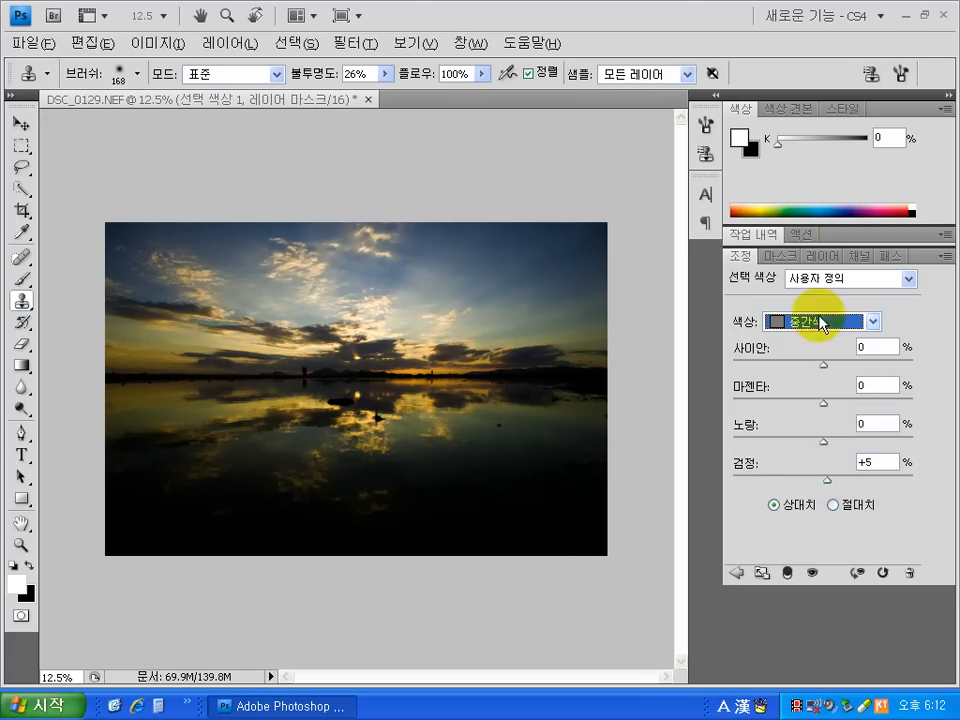
{"action": "left_click", "coordinate": [816, 257]}
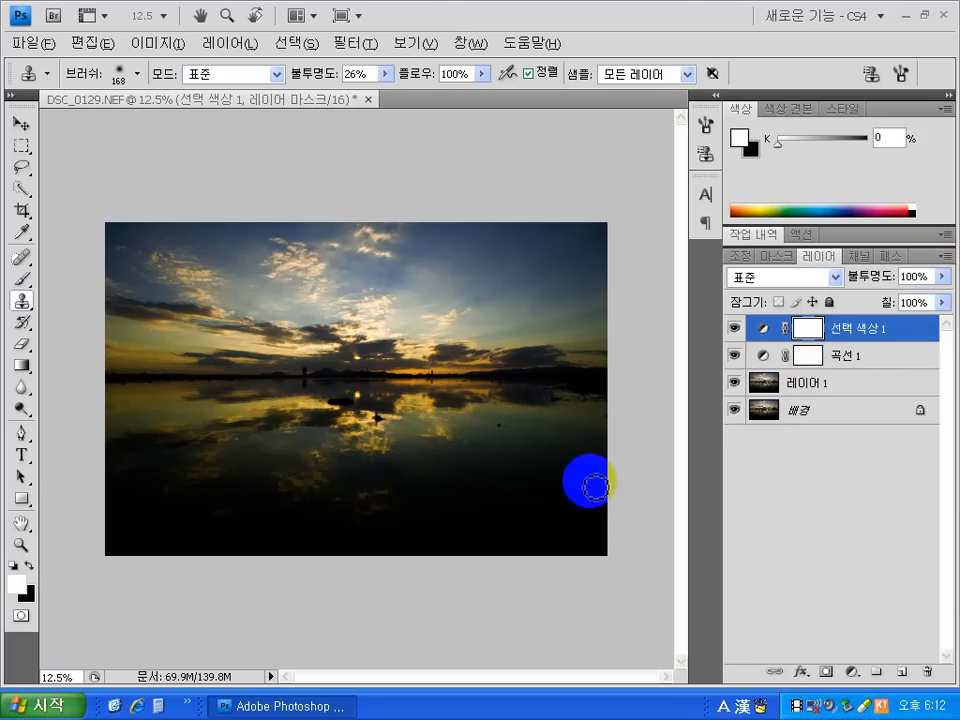
Move 레이어 1 to the top of the layer stack and add a black layer mask to it
{"action": "left_click", "coordinate": [788, 384]}
{"action": "left_click_drag", "start_coordinate": [788, 384], "coordinate": [790, 326]}
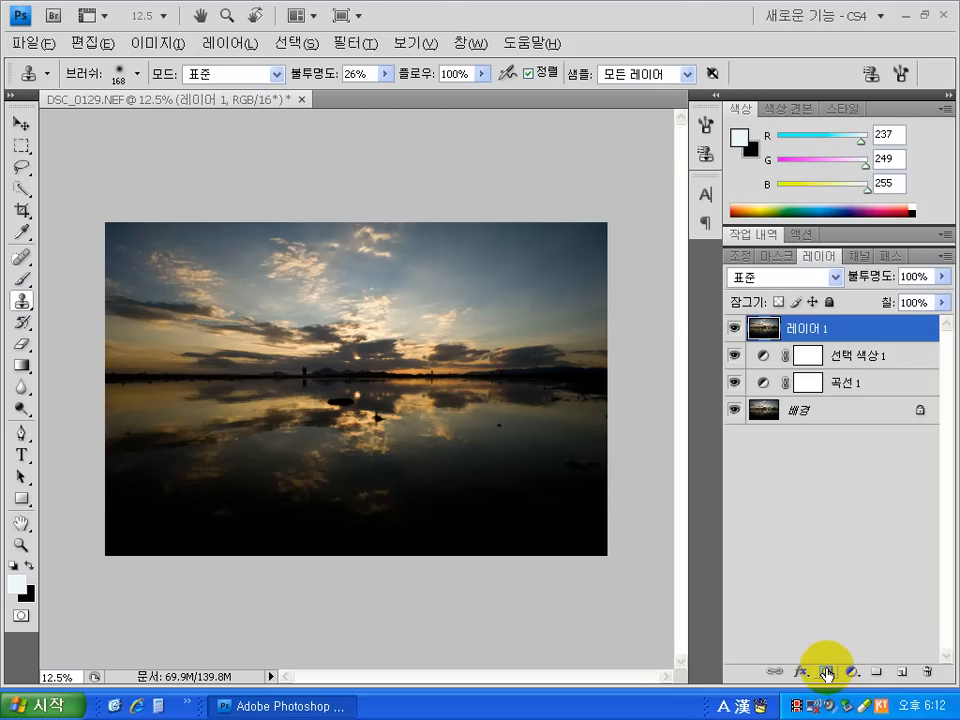
{"action": "key", "text": "alt"}
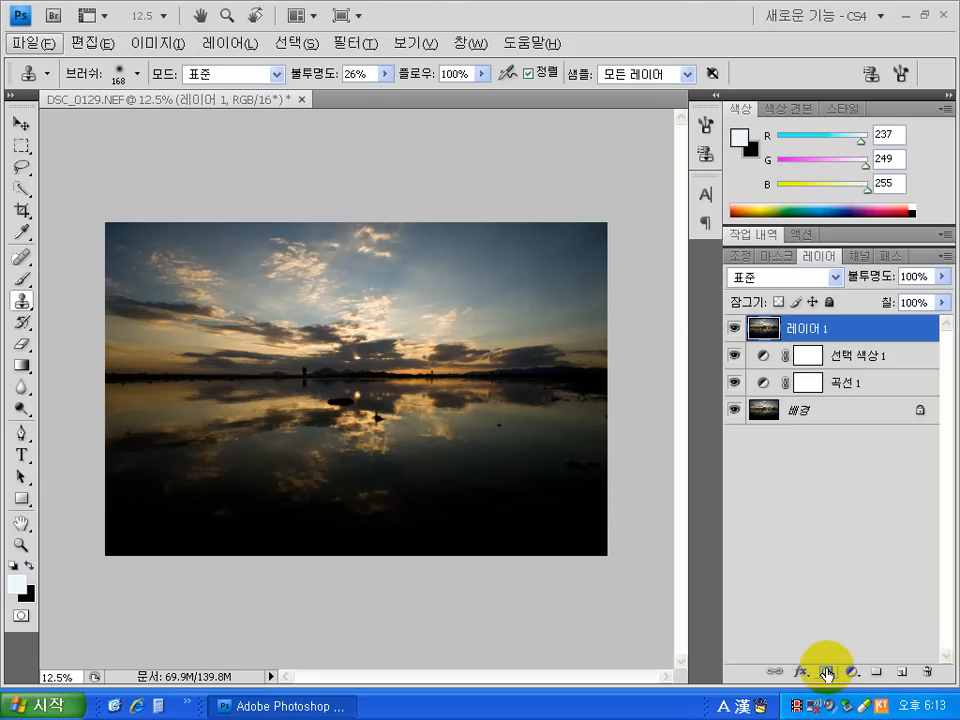
{"action": "left_click", "coordinate": [827, 673], "text": "alt"}
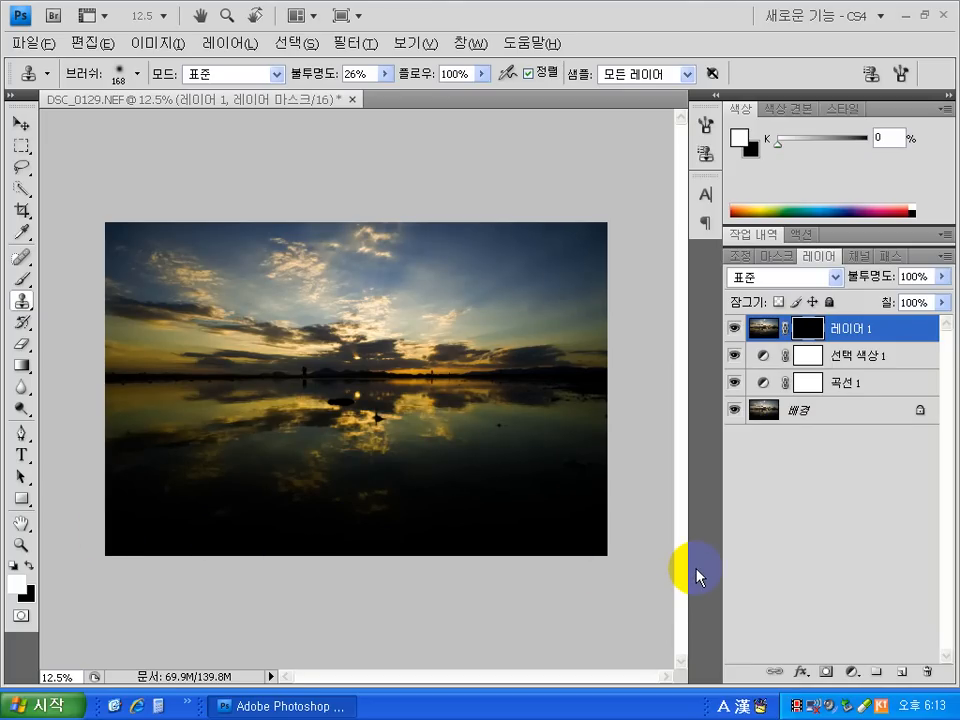
Invert the mask of 레이어 1 to white and paint black over the sky with the Brush at 80% opacity
{"action": "key", "text": "ctrl+i"}
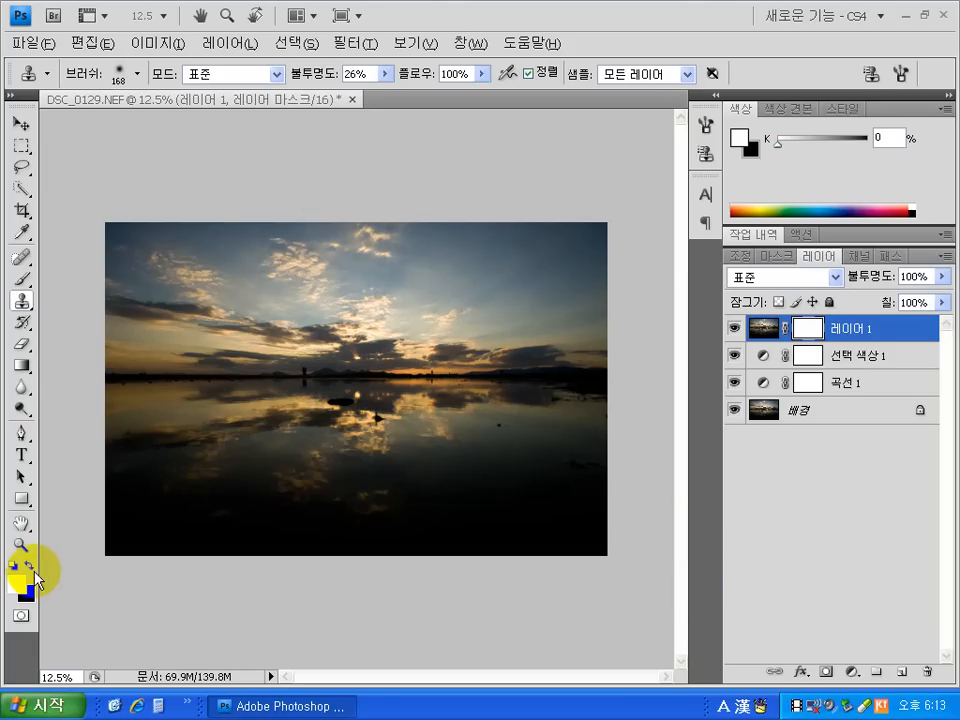
{"action": "key", "text": "d"}
{"action": "left_click", "coordinate": [21, 279]}
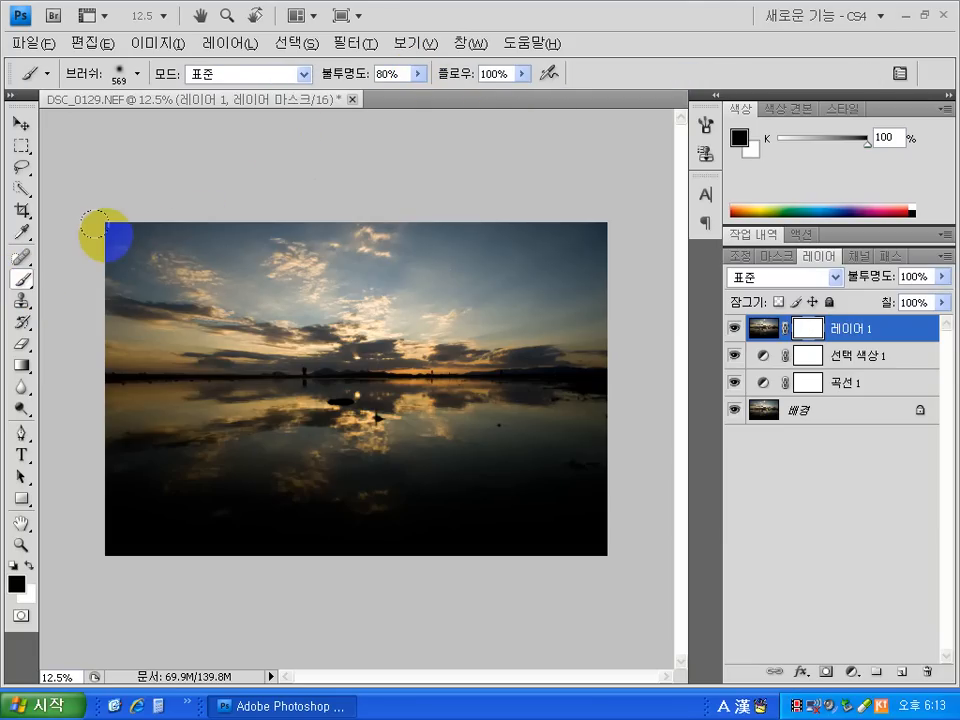
{"action": "mouse_move", "coordinate": [106, 236]}
{"action": "left_mouse_down"}
{"action": "mouse_move", "coordinate": [553, 237]}
{"action": "mouse_move", "coordinate": [622, 252]}
{"action": "mouse_move", "coordinate": [109, 271]}
{"action": "mouse_move", "coordinate": [120, 290]}
{"action": "mouse_move", "coordinate": [458, 289]}
{"action": "mouse_move", "coordinate": [598, 295]}
{"action": "mouse_move", "coordinate": [616, 307]}
{"action": "mouse_move", "coordinate": [189, 312]}
{"action": "mouse_move", "coordinate": [119, 327]}
{"action": "mouse_move", "coordinate": [171, 341]}
{"action": "mouse_move", "coordinate": [422, 349]}
{"action": "left_mouse_up"}
{"action": "mouse_move", "coordinate": [632, 354]}
{"action": "left_mouse_down"}
{"action": "mouse_move", "coordinate": [465, 369]}
{"action": "mouse_move", "coordinate": [101, 375]}
{"action": "mouse_move", "coordinate": [614, 396]}
{"action": "left_mouse_up"}
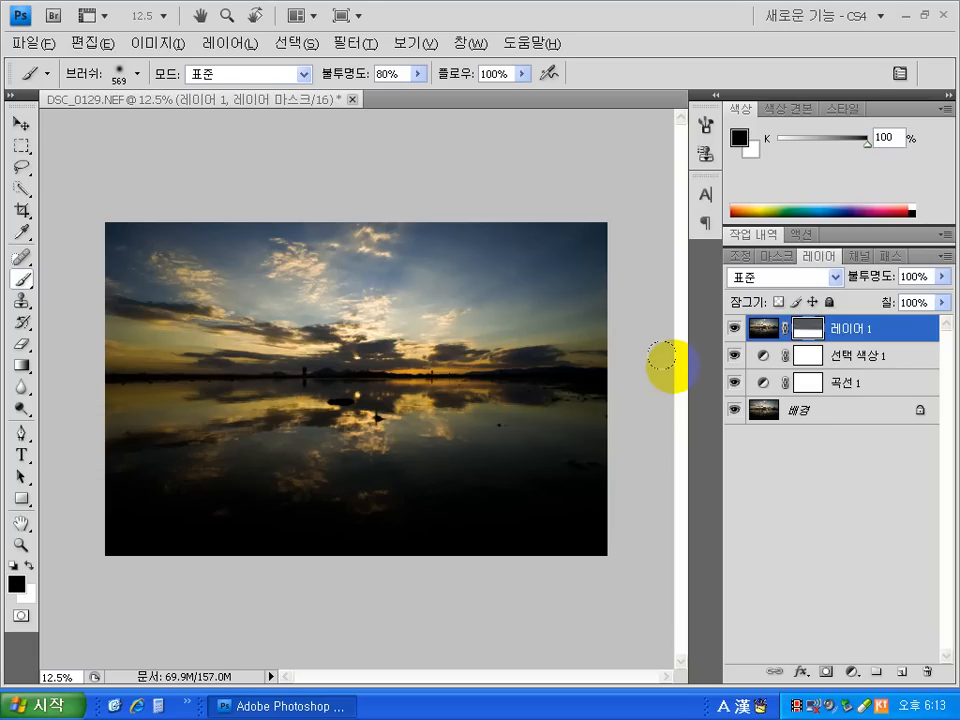
Lower the brush opacity to 26% and paint black on the mask over the water reflection
{"action": "left_click", "coordinate": [416, 73]}
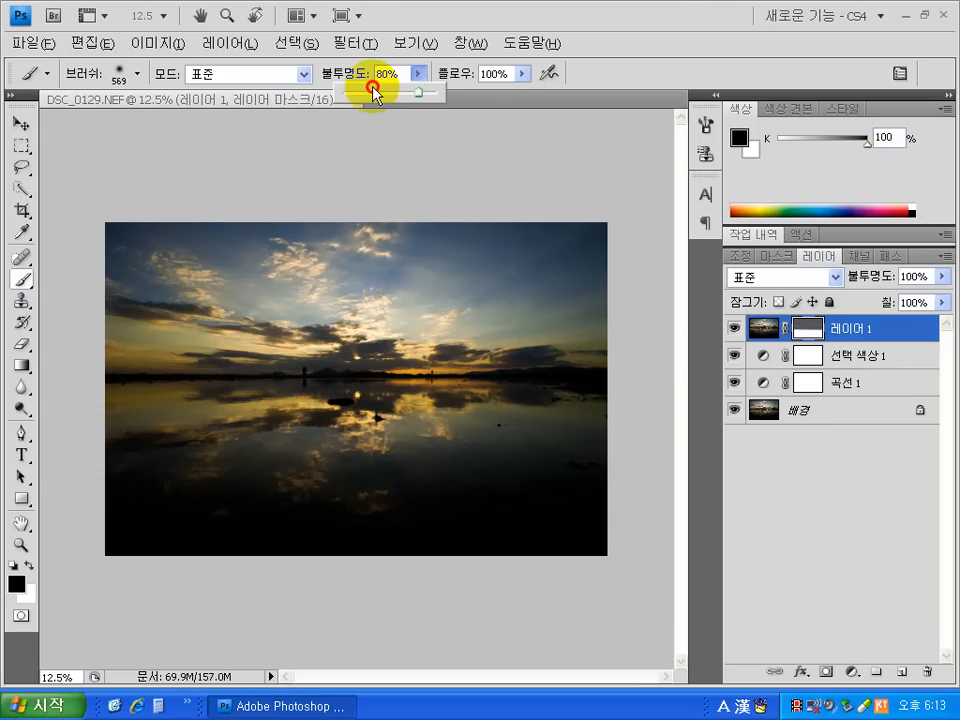
{"action": "left_click", "coordinate": [367, 92]}
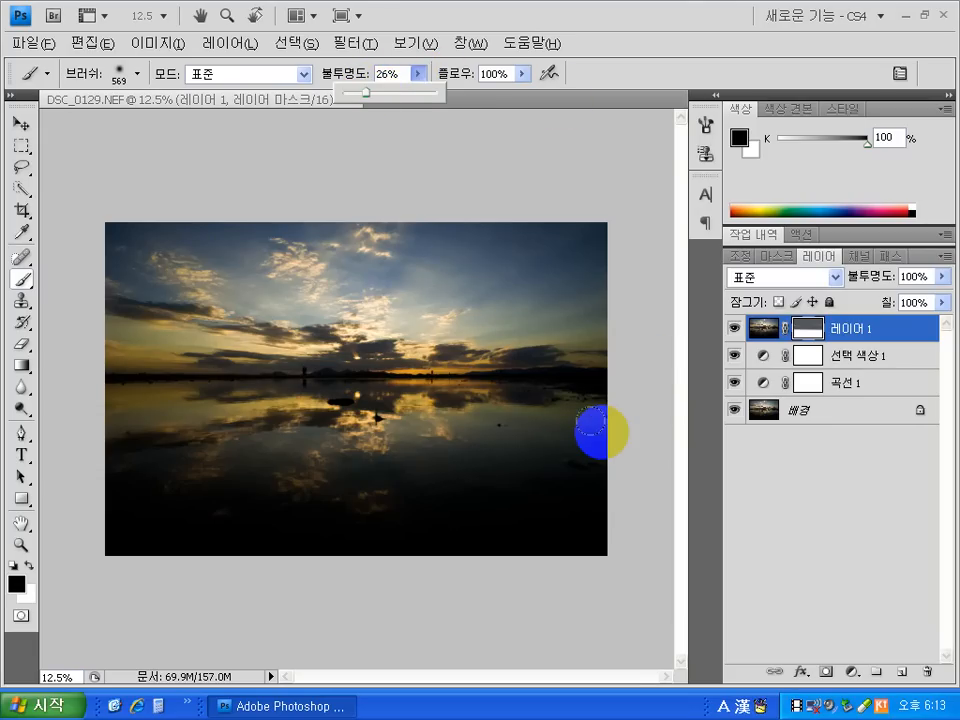
{"action": "mouse_move", "coordinate": [591, 432]}
{"action": "left_mouse_down"}
{"action": "mouse_move", "coordinate": [248, 429]}
{"action": "mouse_move", "coordinate": [108, 448]}
{"action": "mouse_move", "coordinate": [329, 454]}
{"action": "mouse_move", "coordinate": [452, 508]}
{"action": "mouse_move", "coordinate": [623, 455]}
{"action": "left_mouse_up"}
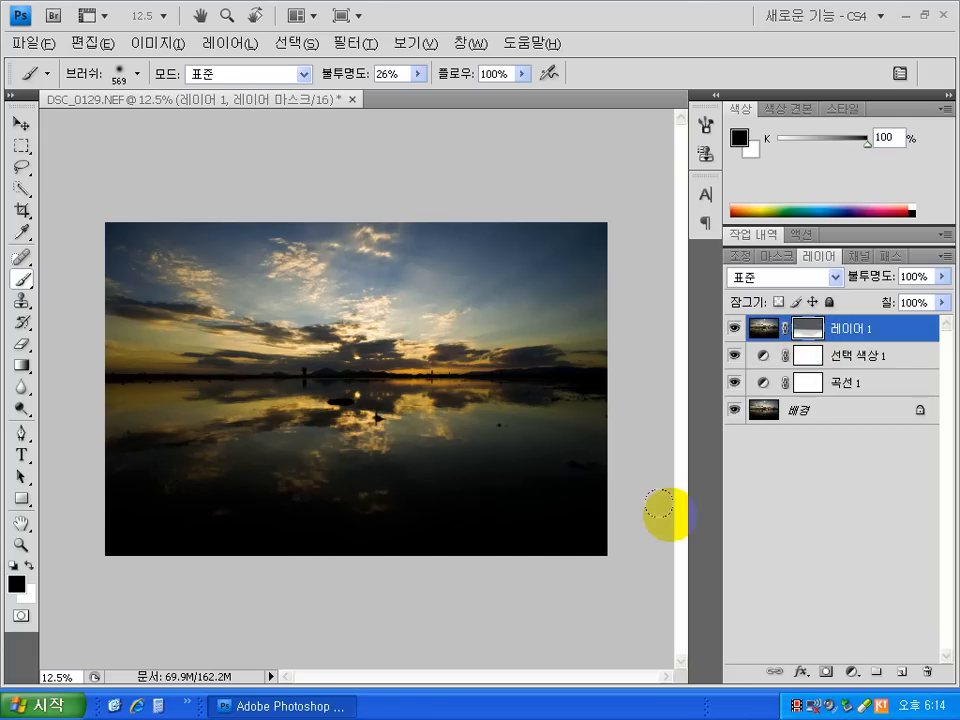
Merge all visible layers into the background
{"action": "left_click", "coordinate": [944, 257]}
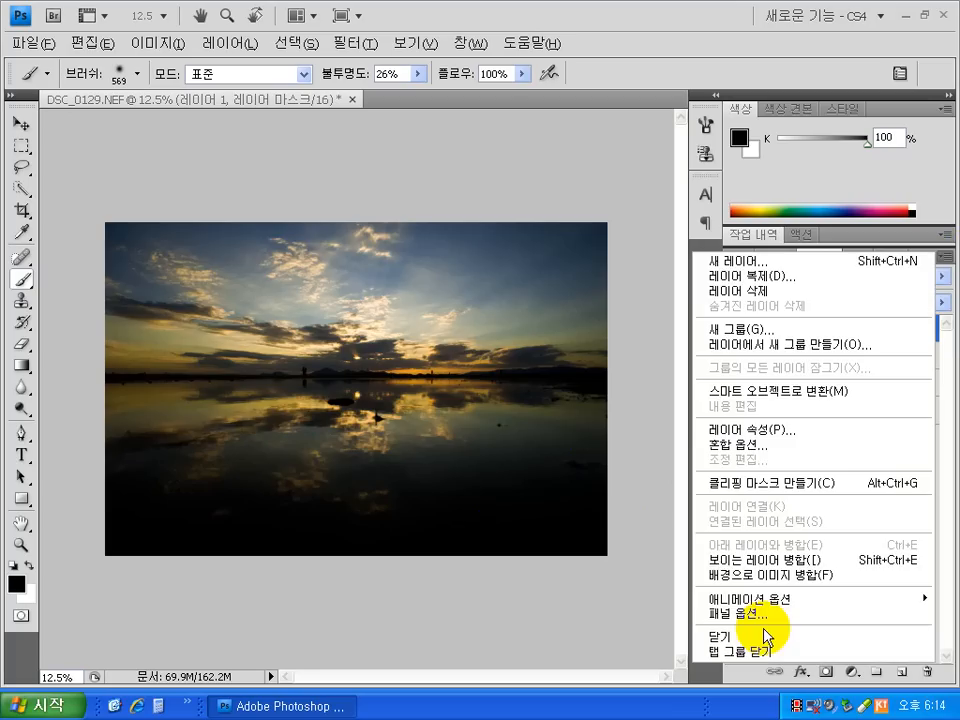
{"action": "left_click", "coordinate": [760, 563]}
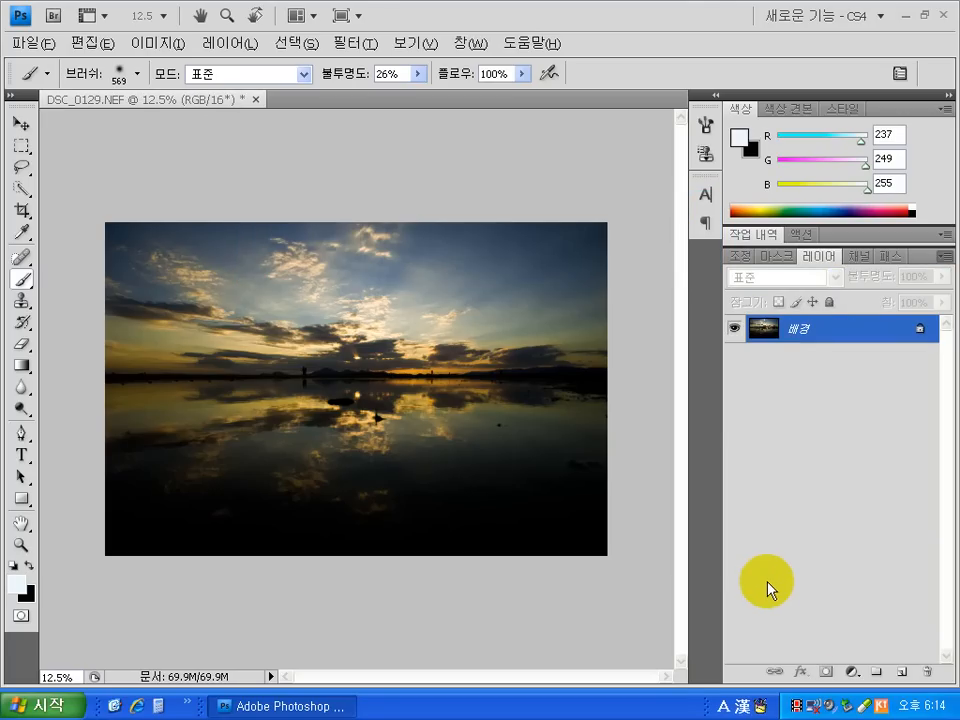
Add a Levels adjustment layer above the background and set its midtone input to about 1.08
{"action": "left_click", "coordinate": [850, 675]}
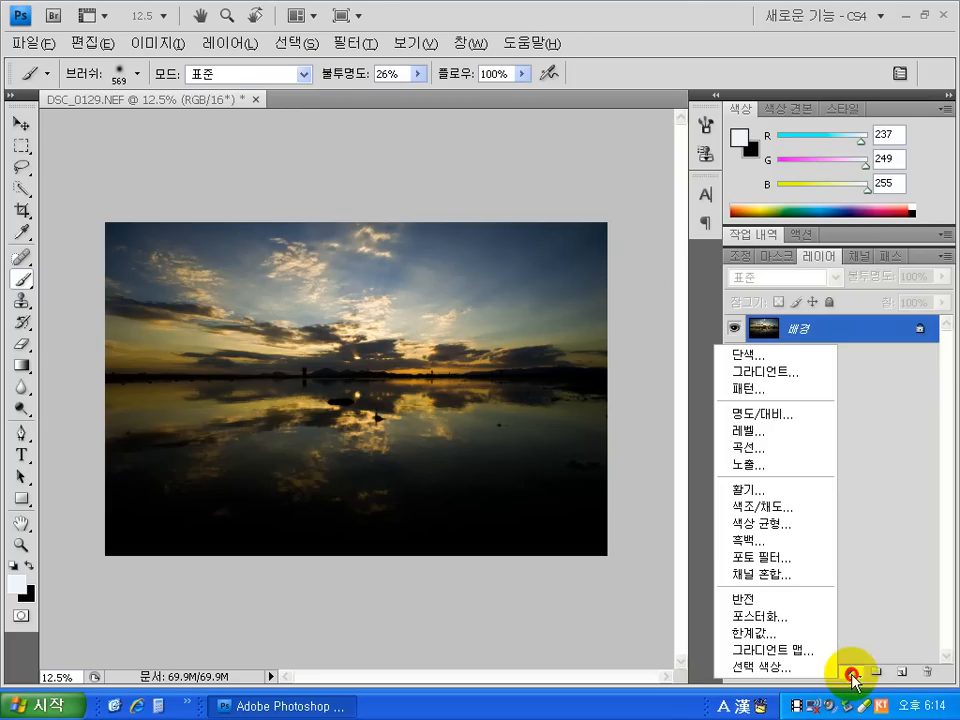
{"action": "left_click", "coordinate": [757, 440]}
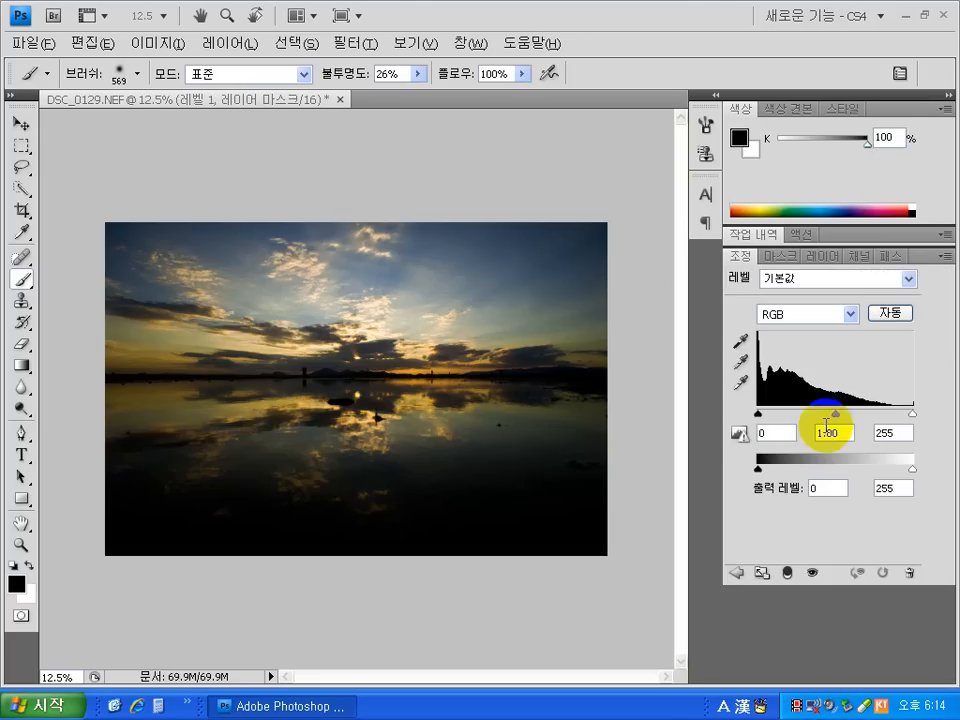
{"action": "mouse_move", "coordinate": [835, 415]}
{"action": "left_mouse_down"}
{"action": "mouse_move", "coordinate": [816, 414]}
{"action": "mouse_move", "coordinate": [829, 418]}
{"action": "left_mouse_up"}
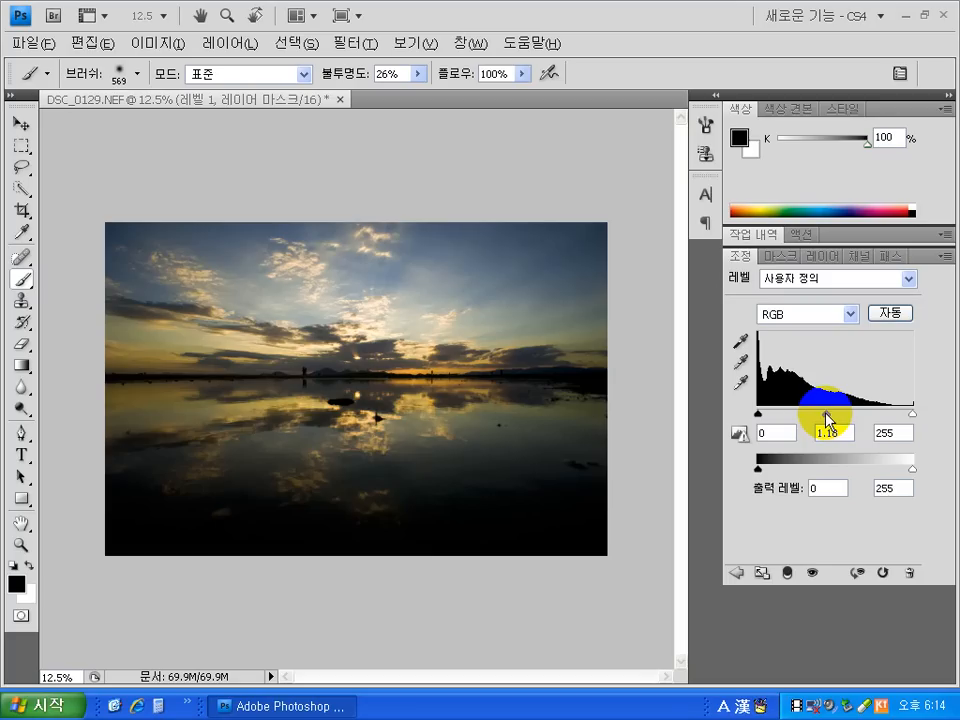
{"action": "left_click", "coordinate": [826, 411]}
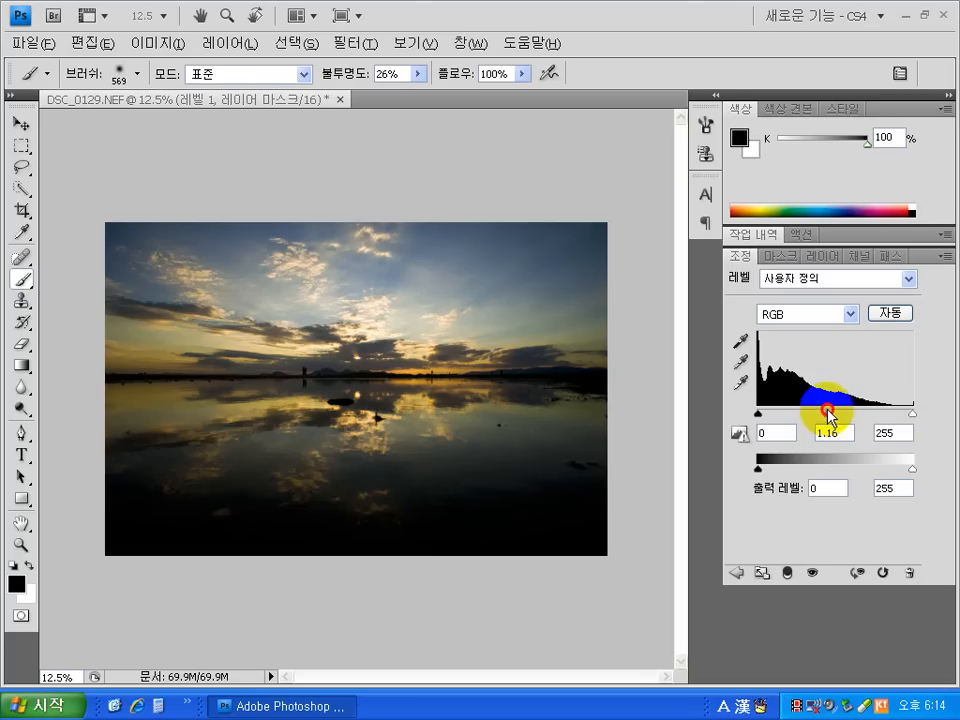
{"action": "left_click_drag", "start_coordinate": [827, 413], "coordinate": [833, 418]}
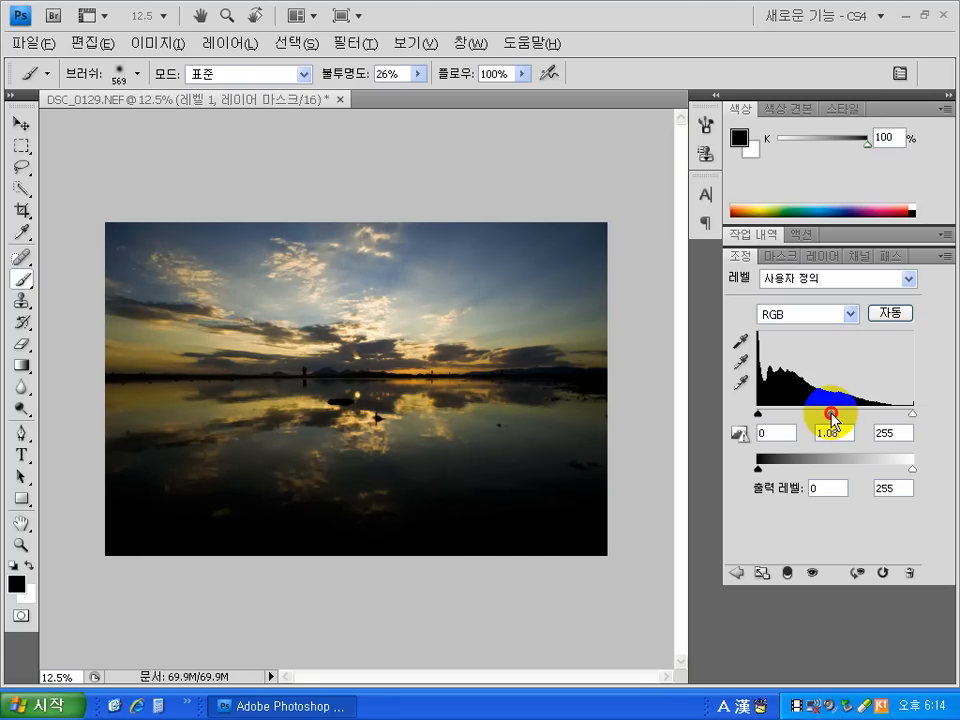
Merge the Levels adjustment layer and the background with Merge Visible
{"action": "left_click", "coordinate": [834, 258]}
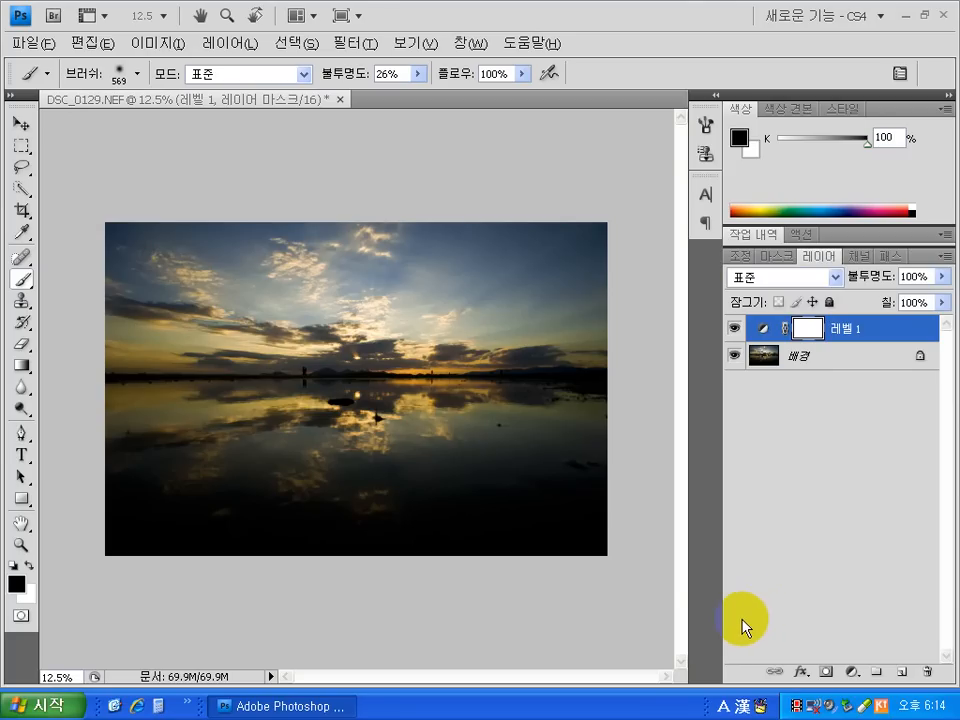
{"action": "mouse_move", "coordinate": [585, 447]}
{"action": "left_mouse_down"}
{"action": "mouse_move", "coordinate": [413, 451]}
{"action": "mouse_move", "coordinate": [475, 424]}
{"action": "mouse_move", "coordinate": [133, 426]}
{"action": "mouse_move", "coordinate": [144, 440]}
{"action": "mouse_move", "coordinate": [490, 418]}
{"action": "mouse_move", "coordinate": [242, 430]}
{"action": "mouse_move", "coordinate": [495, 491]}
{"action": "mouse_move", "coordinate": [322, 488]}
{"action": "mouse_move", "coordinate": [272, 498]}
{"action": "mouse_move", "coordinate": [589, 482]}
{"action": "left_mouse_up"}
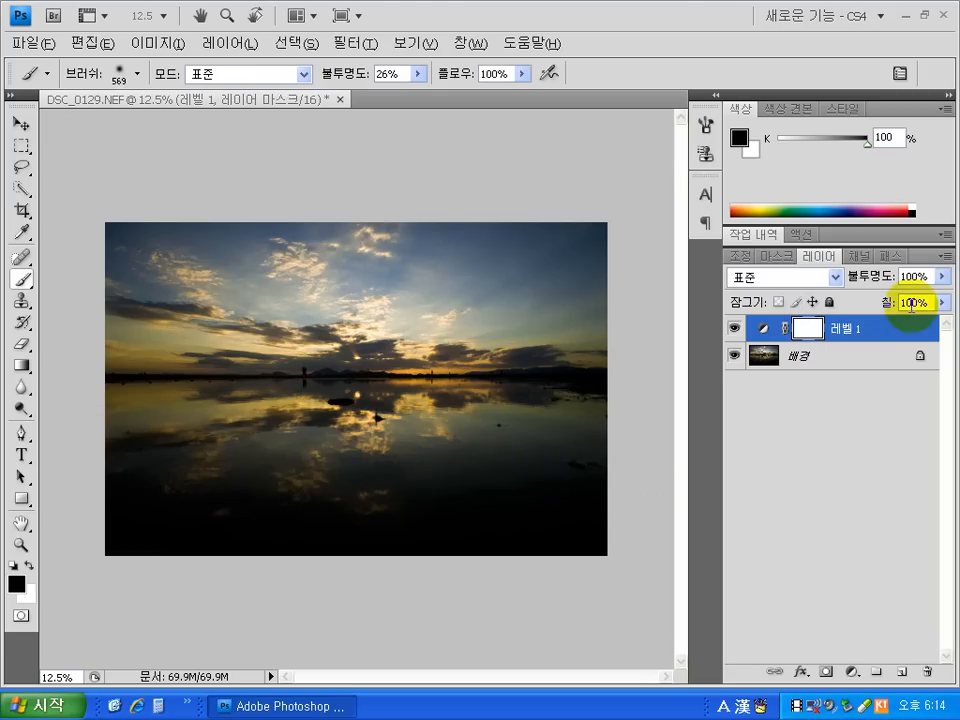
{"action": "left_click", "coordinate": [945, 255]}
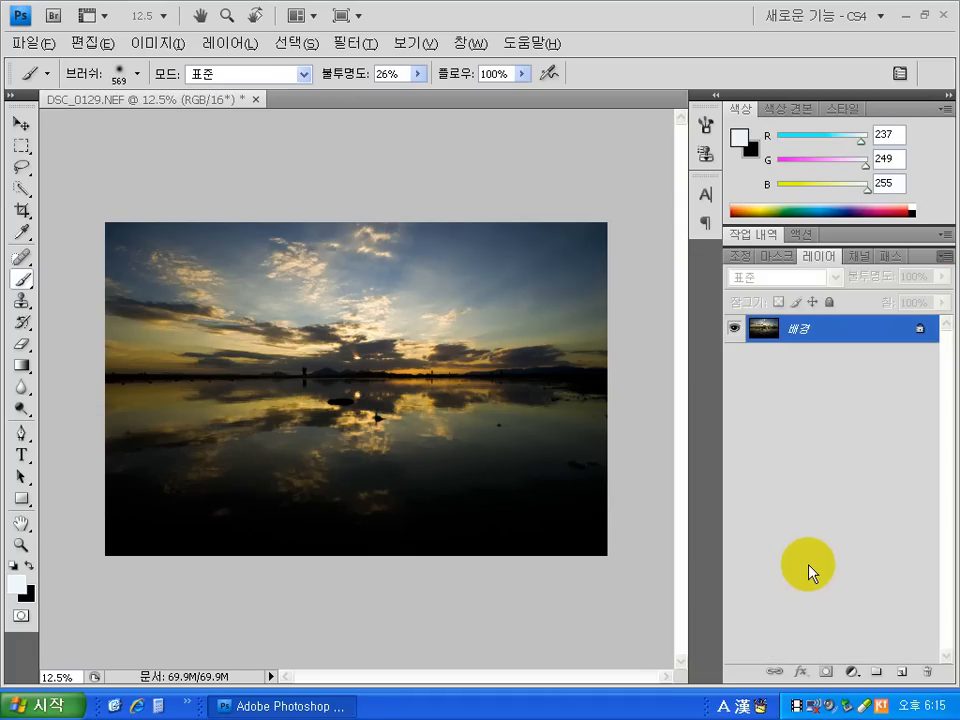
Select the whole canvas, copy it and paste the copy as a new layer above the background
{"action": "key", "text": "ctrl+a"}
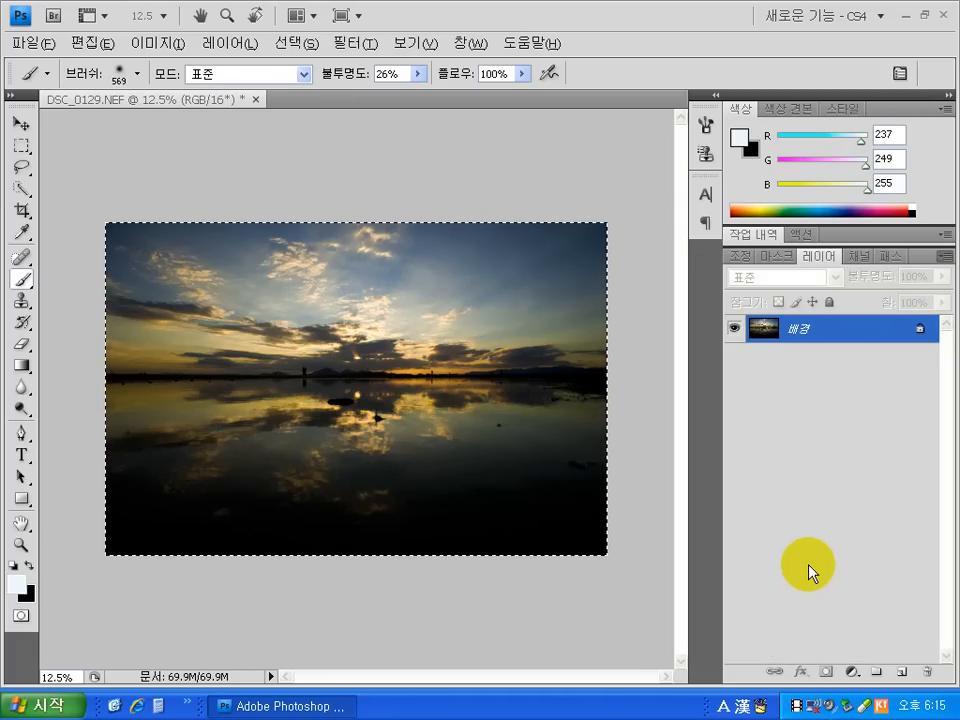
{"action": "left_click", "coordinate": [580, 357]}
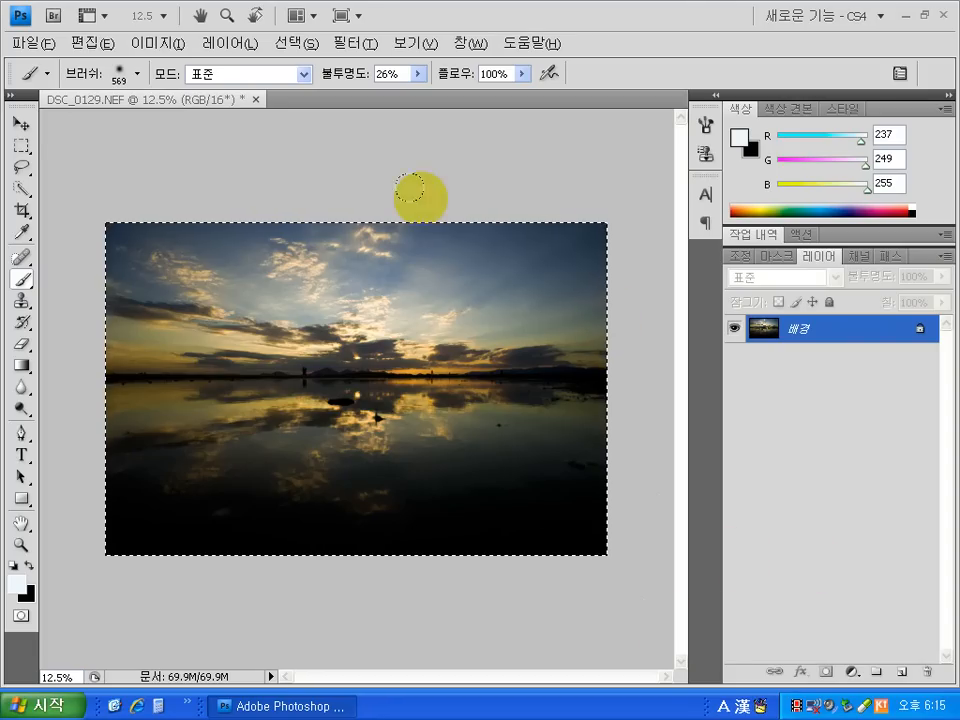
{"action": "left_click", "coordinate": [627, 545]}
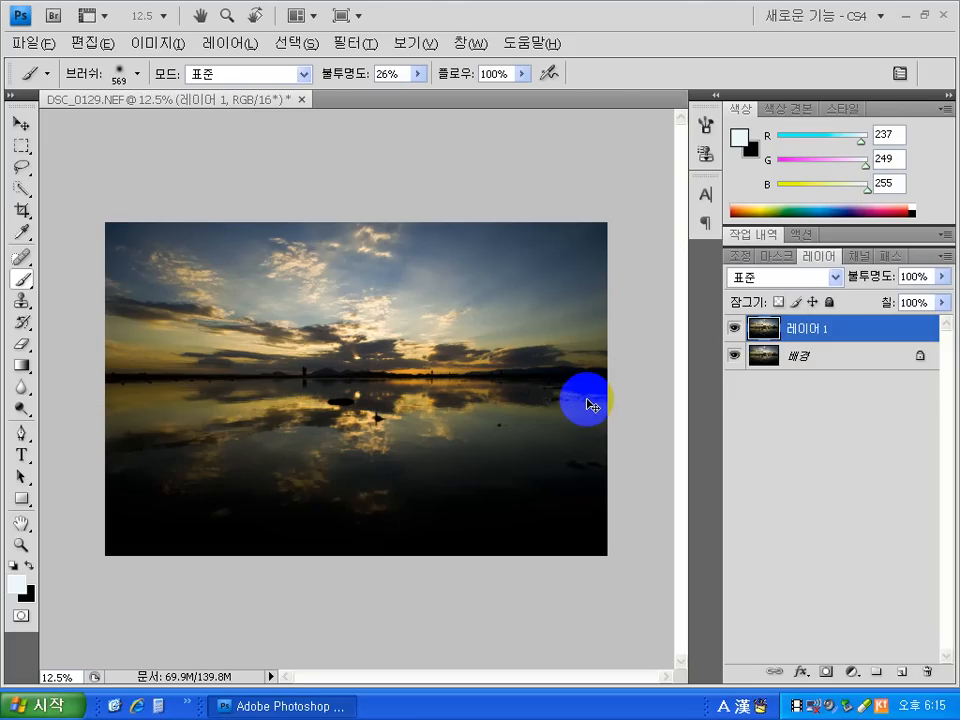
Start Free Transform on 레이어 1 and flip the layer vertically
{"action": "key", "text": "ctrl+t"}
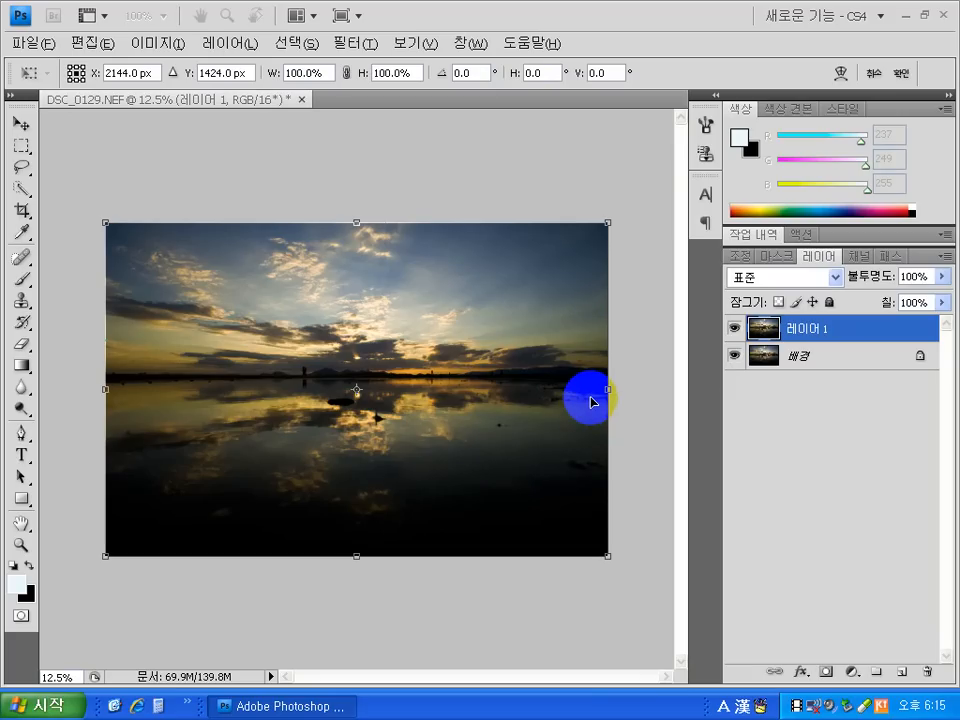
{"action": "right_click", "coordinate": [413, 382]}
{"action": "left_click", "coordinate": [447, 398]}
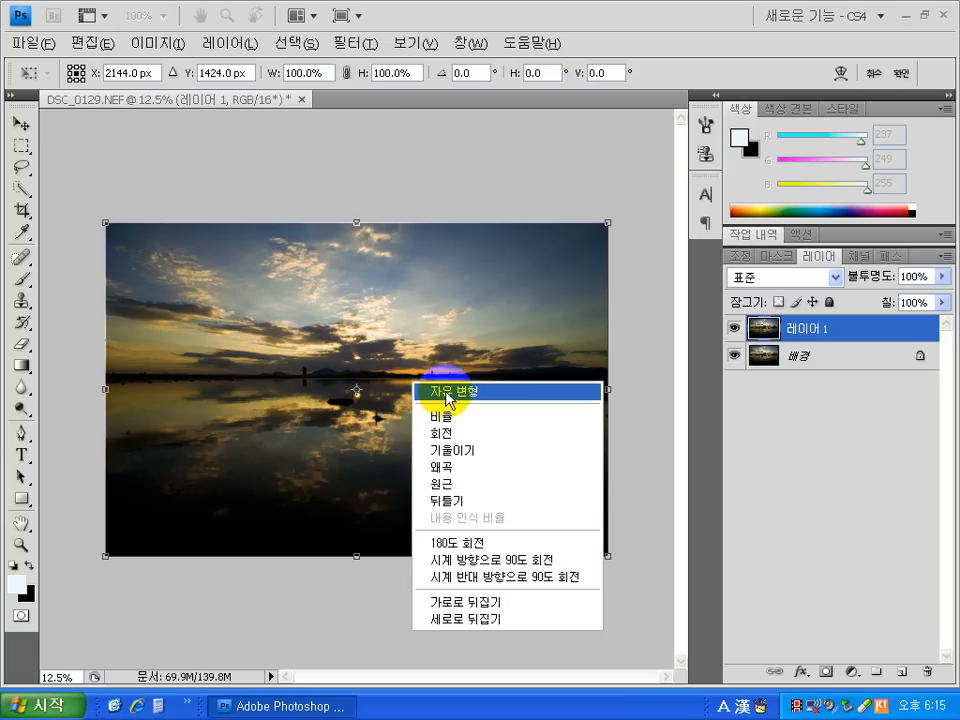
{"action": "left_click", "coordinate": [454, 621]}
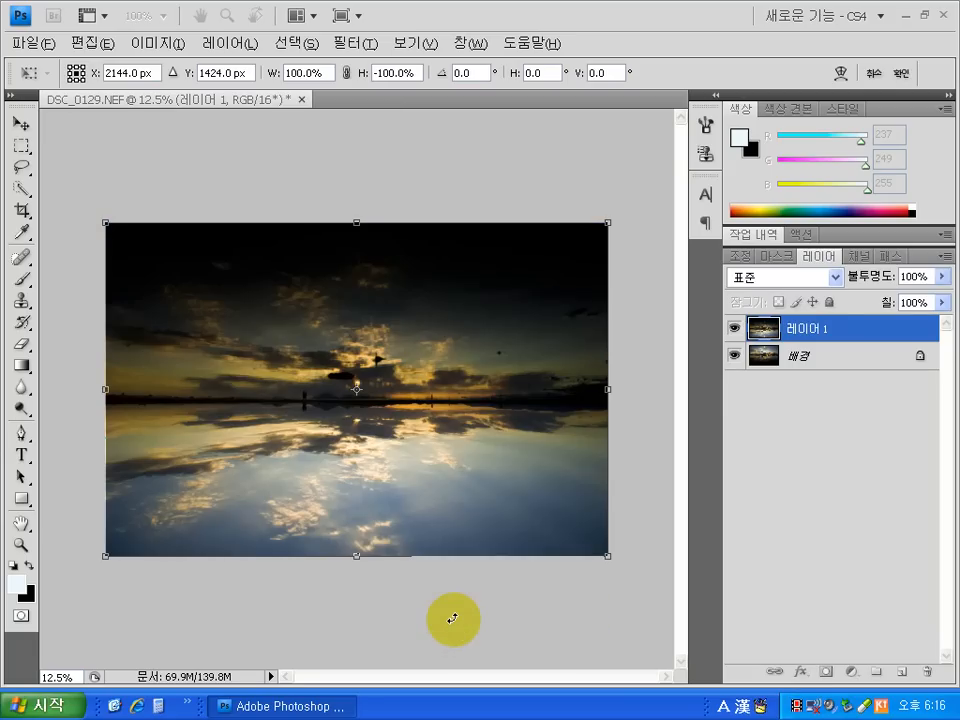
Try a horizontal flip on the transformed layer and flip it back
{"action": "right_click", "coordinate": [472, 501]}
{"action": "left_click", "coordinate": [524, 472]}
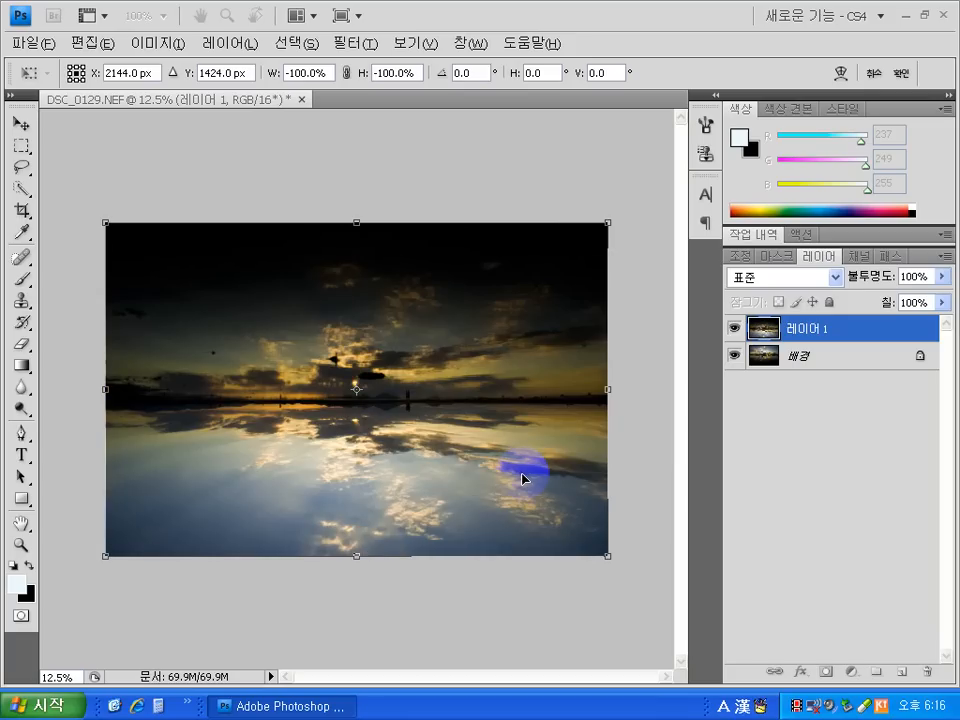
{"action": "right_click", "coordinate": [521, 478]}
{"action": "left_click", "coordinate": [570, 449]}
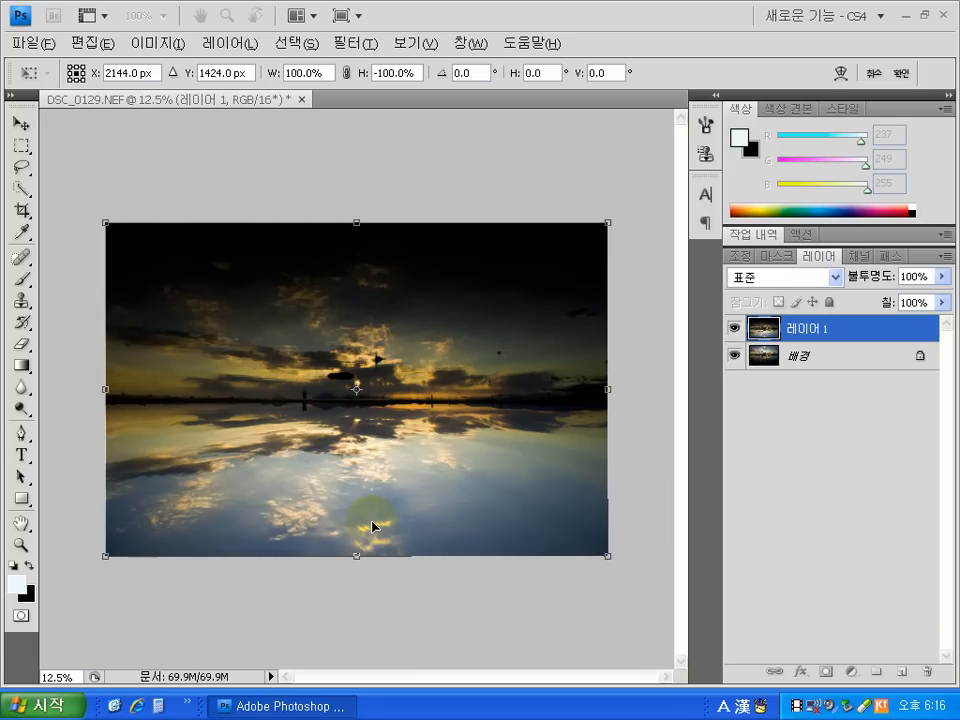
Move the flipped layer up to Y 1208 px, aligning its horizon with the background, and apply the transform
{"action": "left_click", "coordinate": [455, 408]}
{"action": "mouse_move", "coordinate": [458, 411]}
{"action": "left_mouse_down"}
{"action": "mouse_move", "coordinate": [534, 390]}
{"action": "mouse_move", "coordinate": [459, 386]}
{"action": "left_mouse_up"}
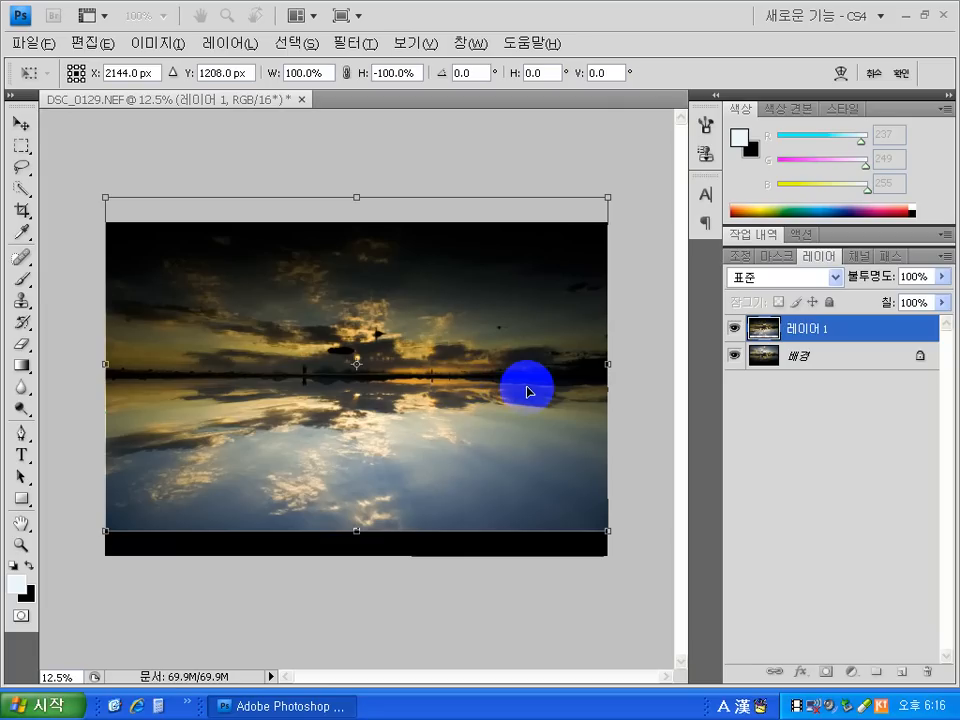
{"action": "key", "text": "b"}
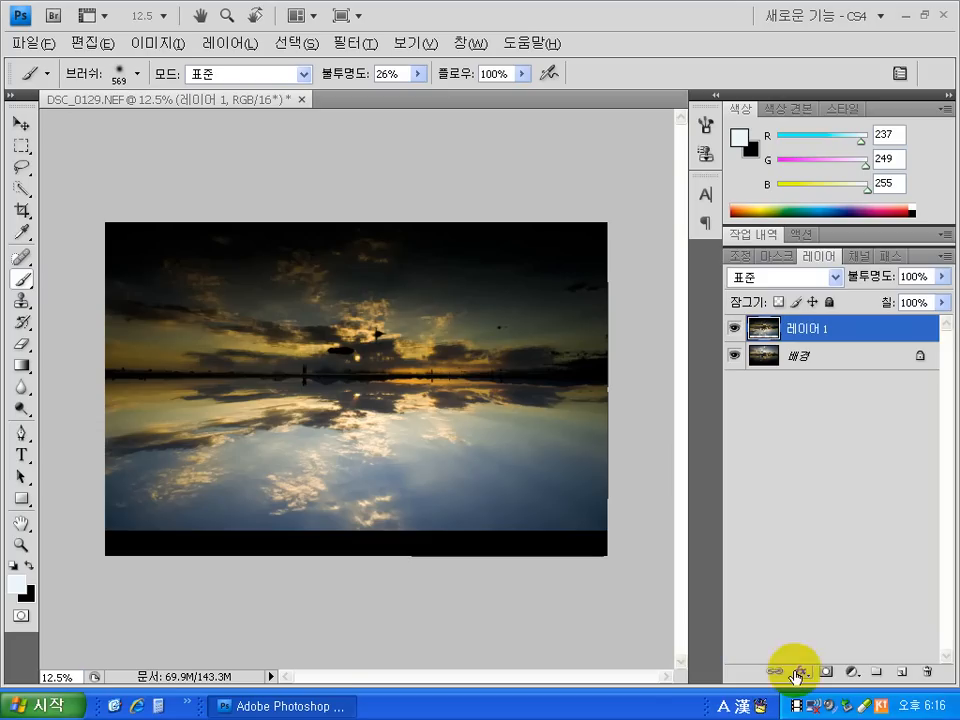
Add a black layer mask to 레이어 1 and set the foreground colour to white
{"action": "left_click", "coordinate": [833, 673], "text": "alt"}
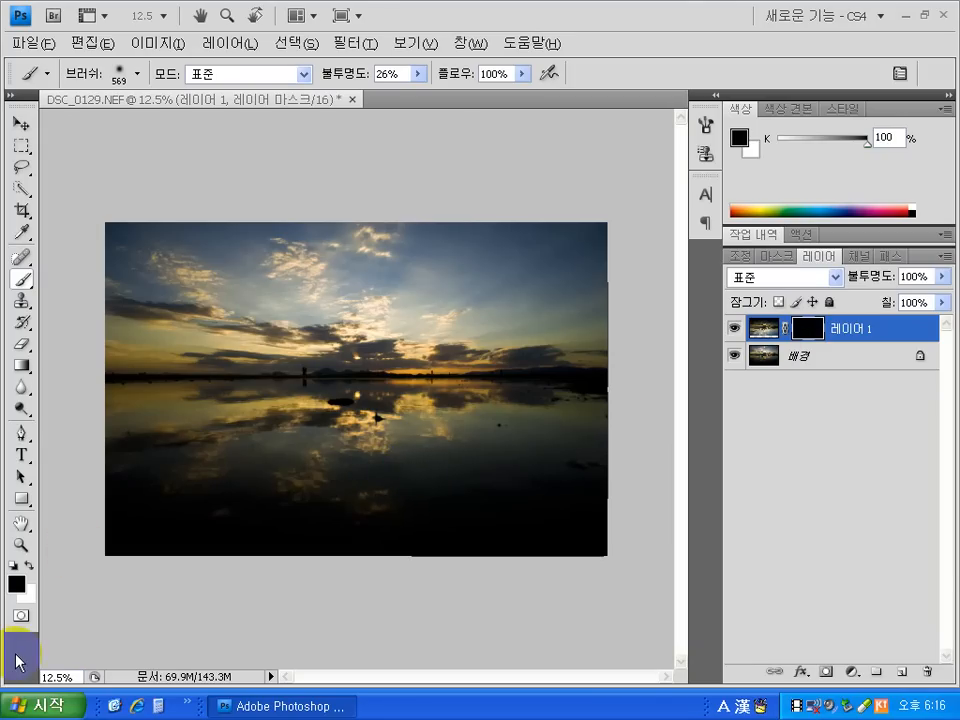
{"action": "left_click", "coordinate": [12, 565]}
{"action": "left_click", "coordinate": [29, 565]}
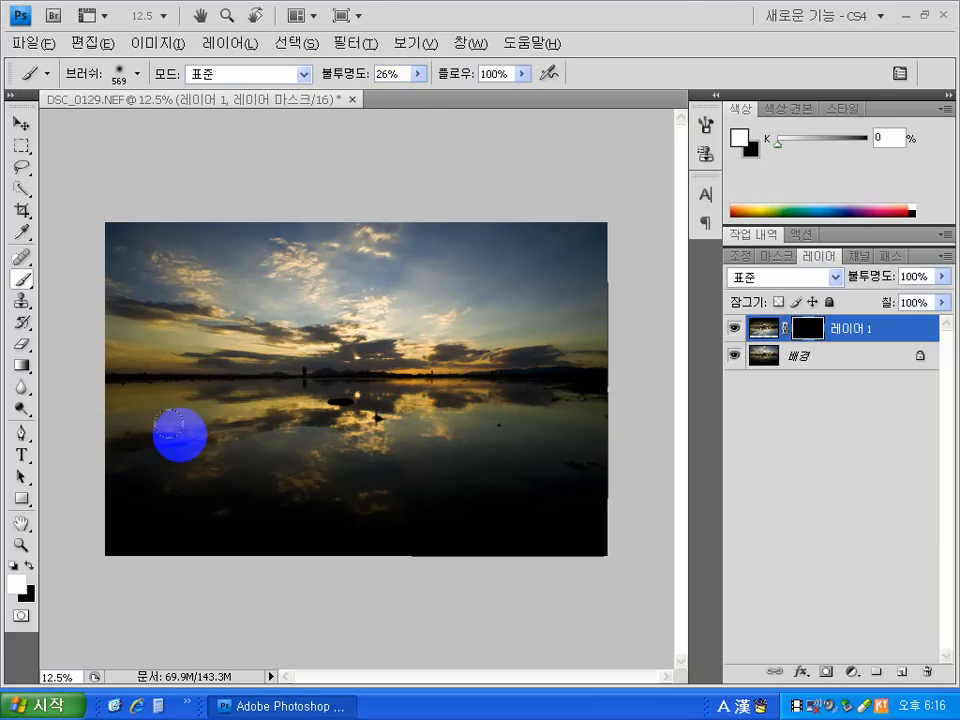
Paint white on the mask over the water reflection with the Brush at 26% opacity
{"action": "mouse_move", "coordinate": [180, 437]}
{"action": "left_mouse_down"}
{"action": "mouse_move", "coordinate": [236, 425]}
{"action": "mouse_move", "coordinate": [271, 451]}
{"action": "mouse_move", "coordinate": [242, 461]}
{"action": "left_mouse_up"}
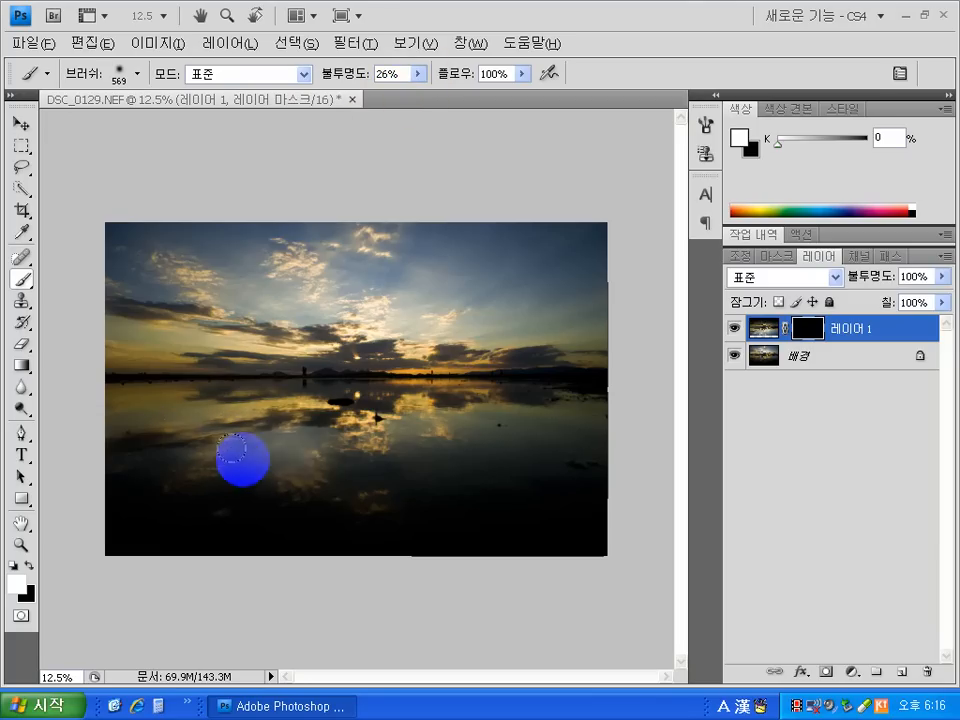
{"action": "mouse_move", "coordinate": [403, 448]}
{"action": "left_mouse_down"}
{"action": "mouse_move", "coordinate": [450, 431]}
{"action": "mouse_move", "coordinate": [439, 439]}
{"action": "left_mouse_up"}
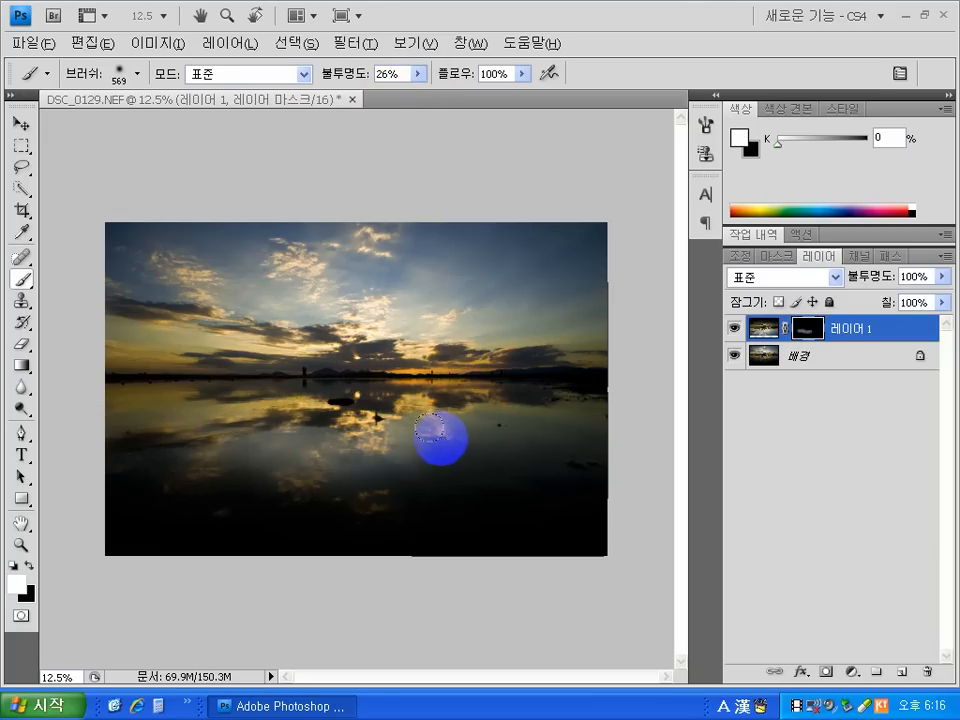
{"action": "mouse_move", "coordinate": [354, 486]}
{"action": "left_mouse_down"}
{"action": "mouse_move", "coordinate": [375, 489]}
{"action": "mouse_move", "coordinate": [283, 471]}
{"action": "mouse_move", "coordinate": [390, 456]}
{"action": "mouse_move", "coordinate": [381, 466]}
{"action": "left_mouse_up"}
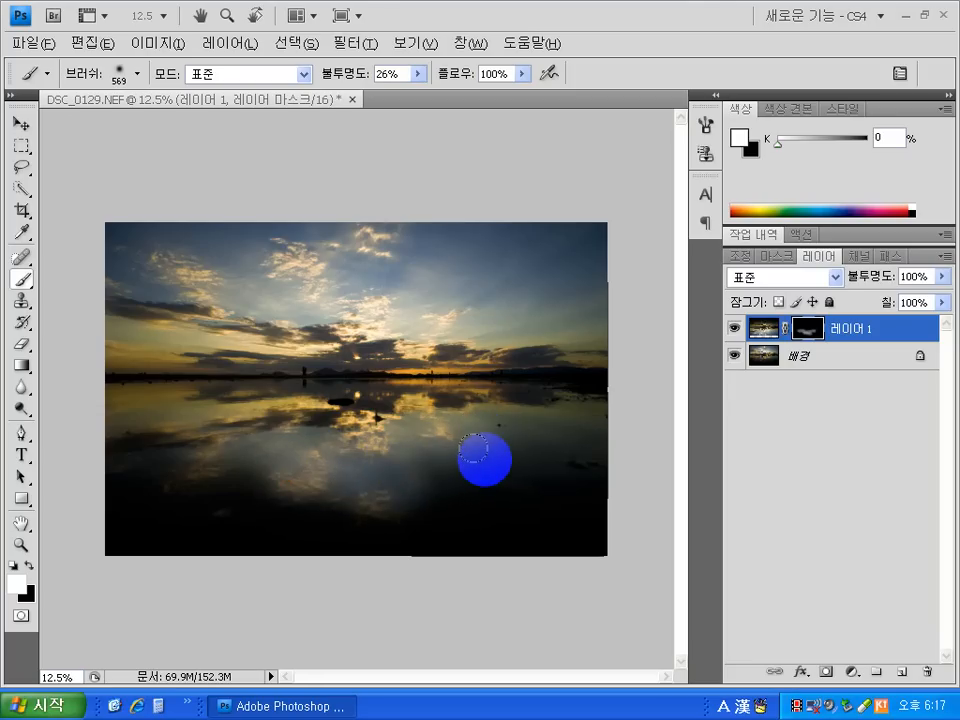
Delete all the brush strokes made on the 레이어 1 mask from the history, back to the layer mask's creation
{"action": "double_click", "coordinate": [846, 236]}
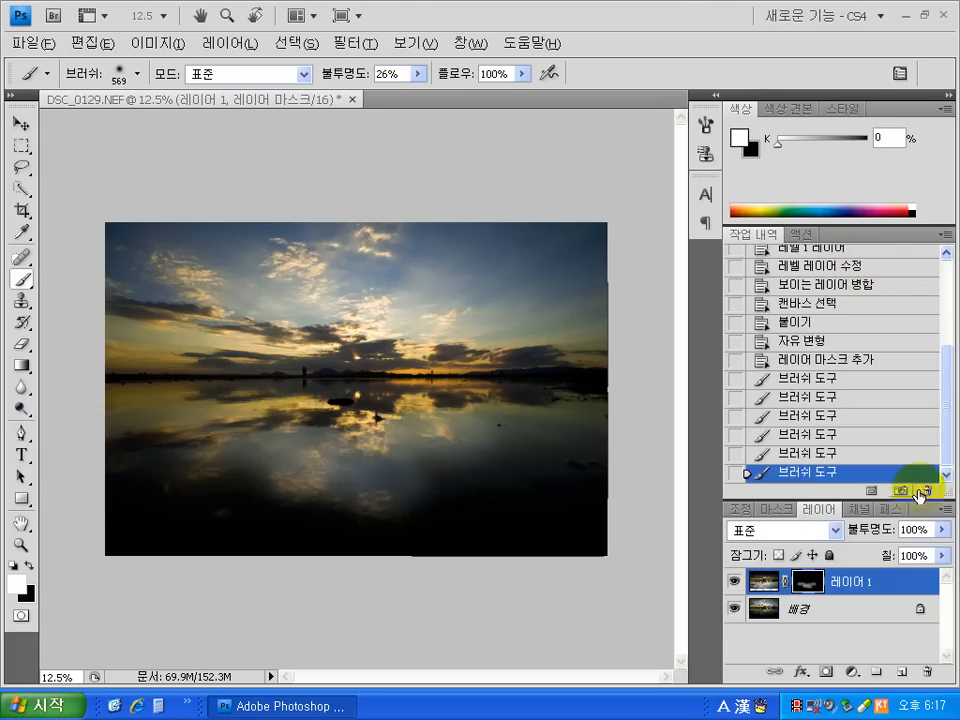
{"action": "left_click", "coordinate": [928, 490]}
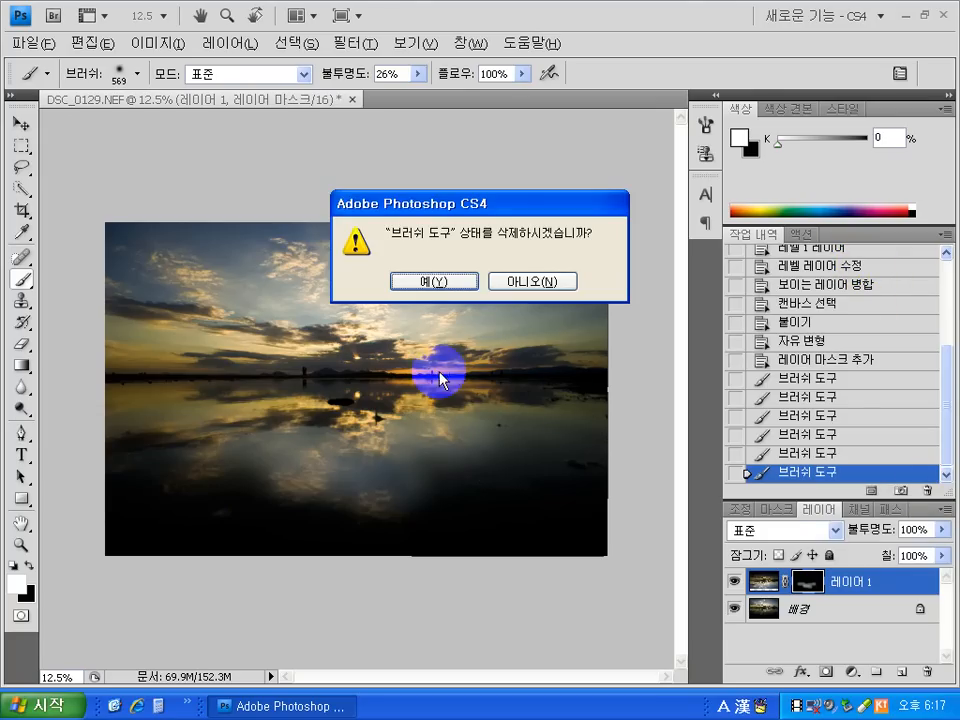
{"action": "left_click", "coordinate": [439, 270]}
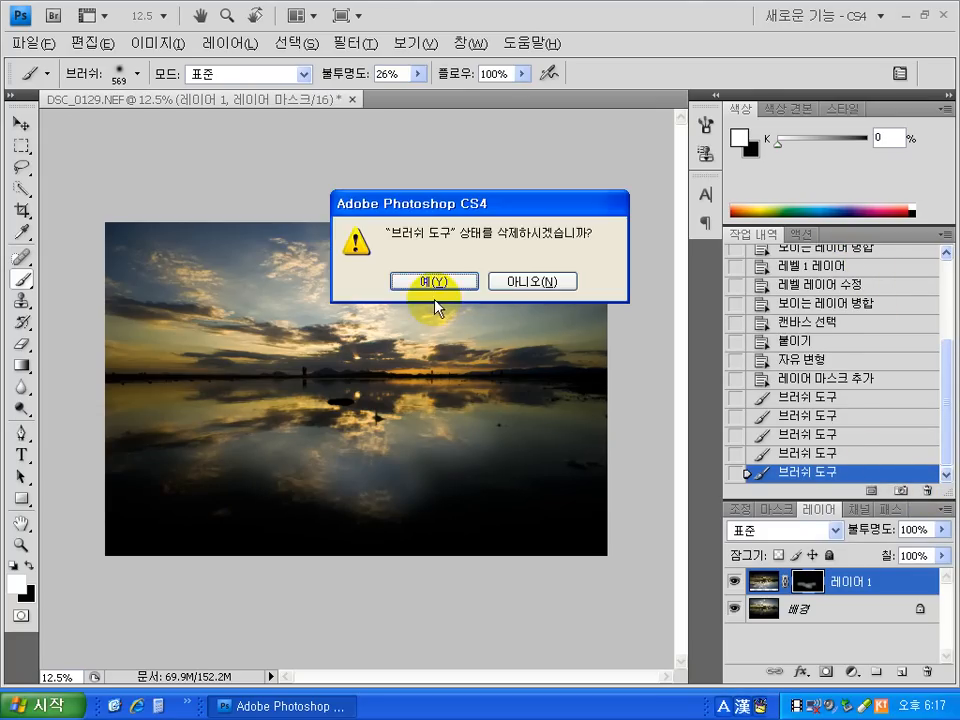
{"action": "left_click", "coordinate": [435, 279]}
{"action": "left_click", "coordinate": [926, 500]}
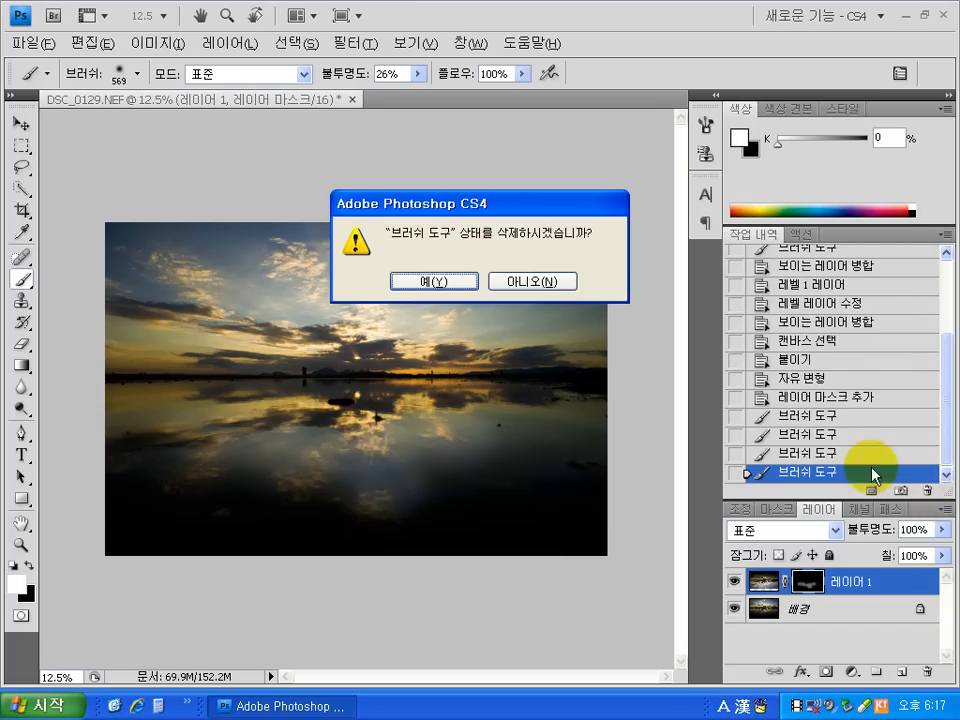
{"action": "left_click", "coordinate": [438, 278]}
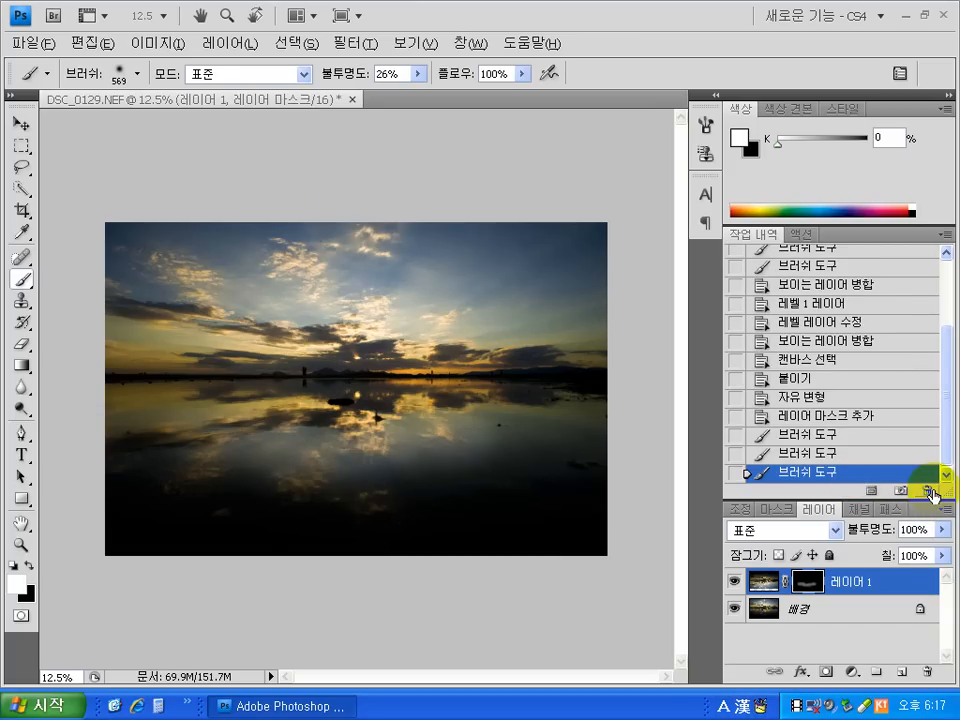
{"action": "left_click", "coordinate": [928, 492]}
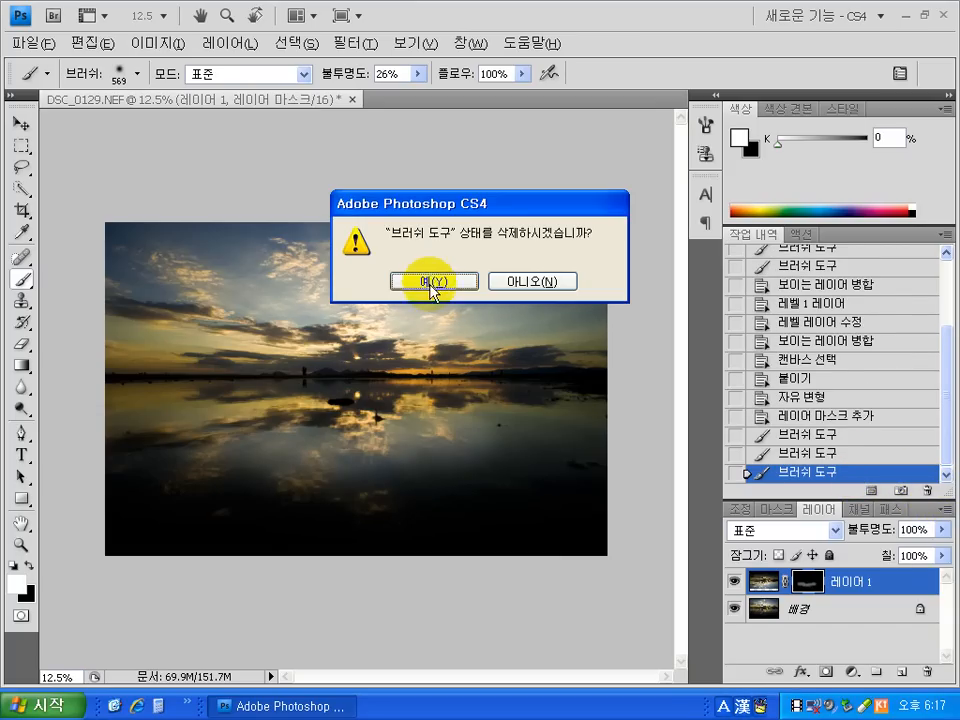
{"action": "left_click", "coordinate": [438, 282]}
{"action": "left_click", "coordinate": [922, 492]}
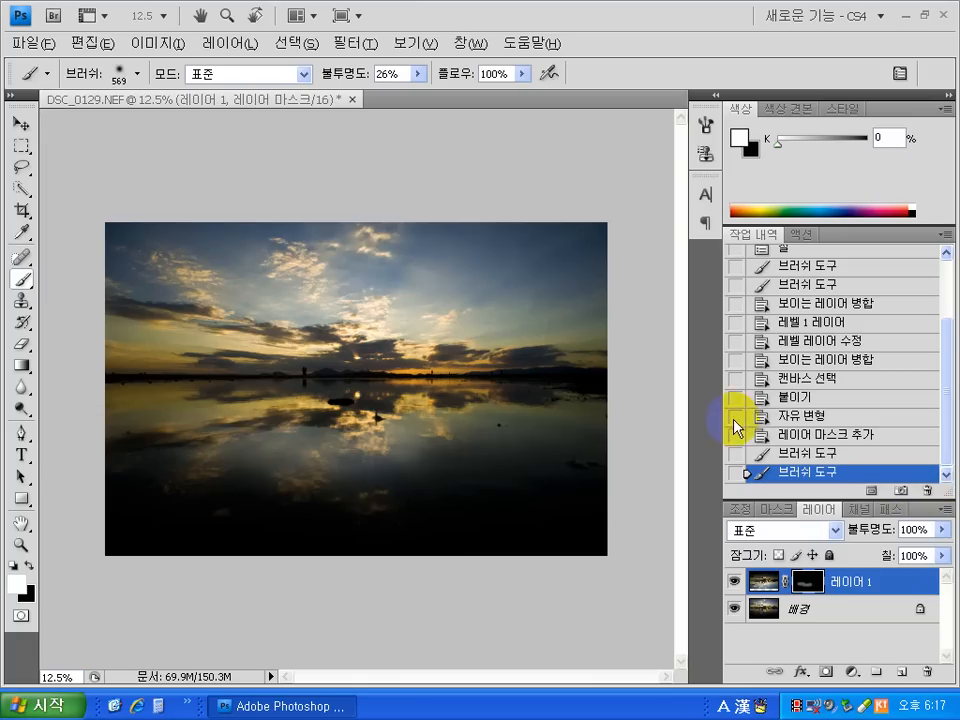
{"action": "left_click", "coordinate": [438, 282]}
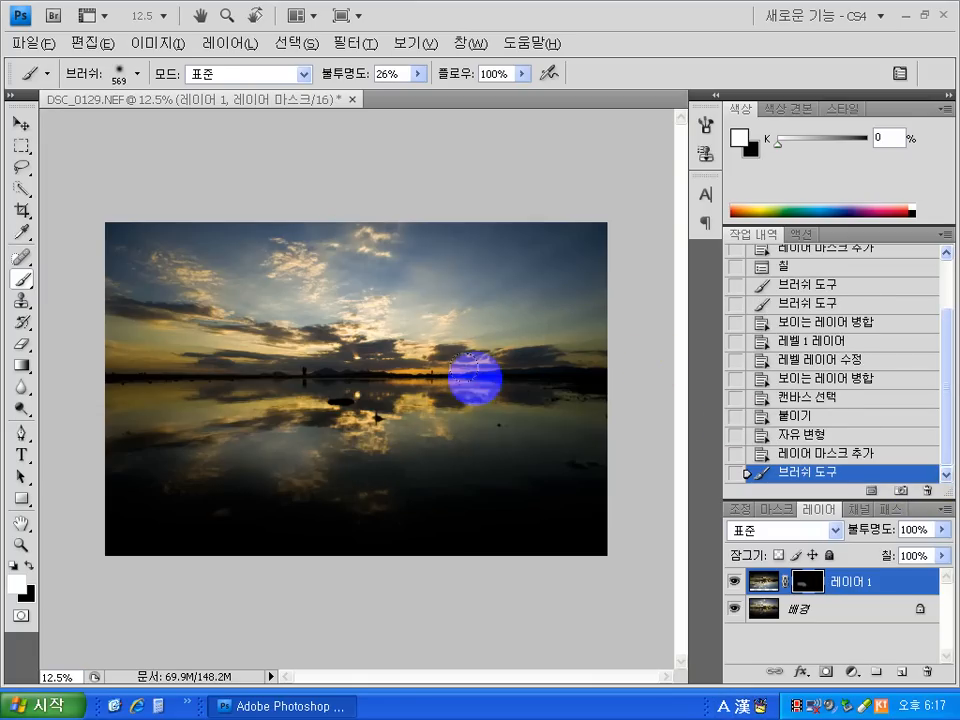
{"action": "left_click", "coordinate": [922, 492]}
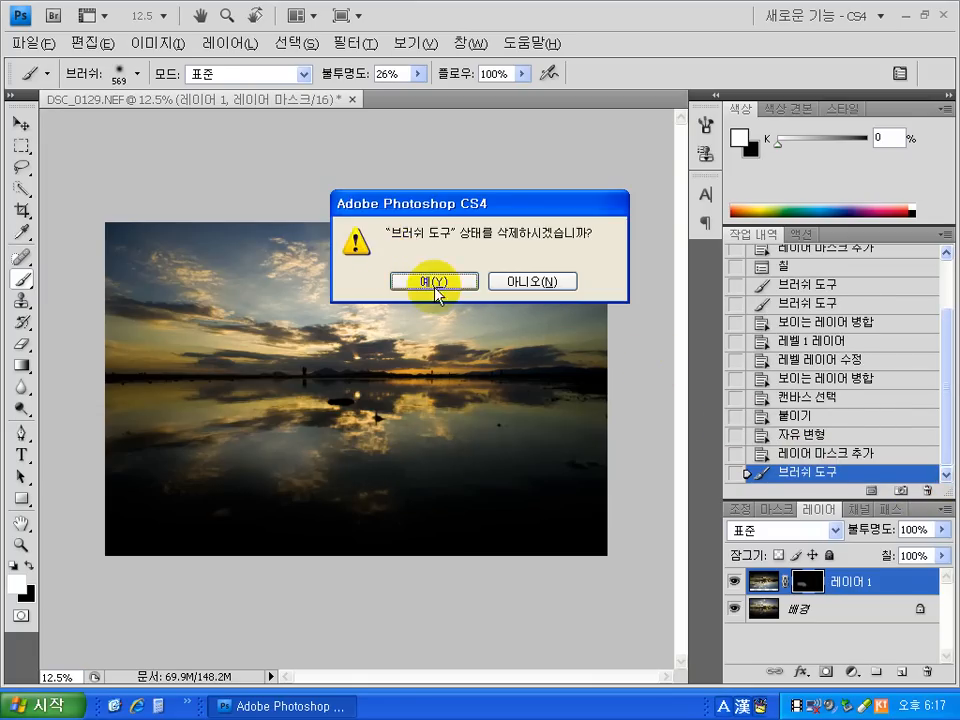
{"action": "left_click", "coordinate": [436, 285]}
{"action": "left_click", "coordinate": [545, 445]}
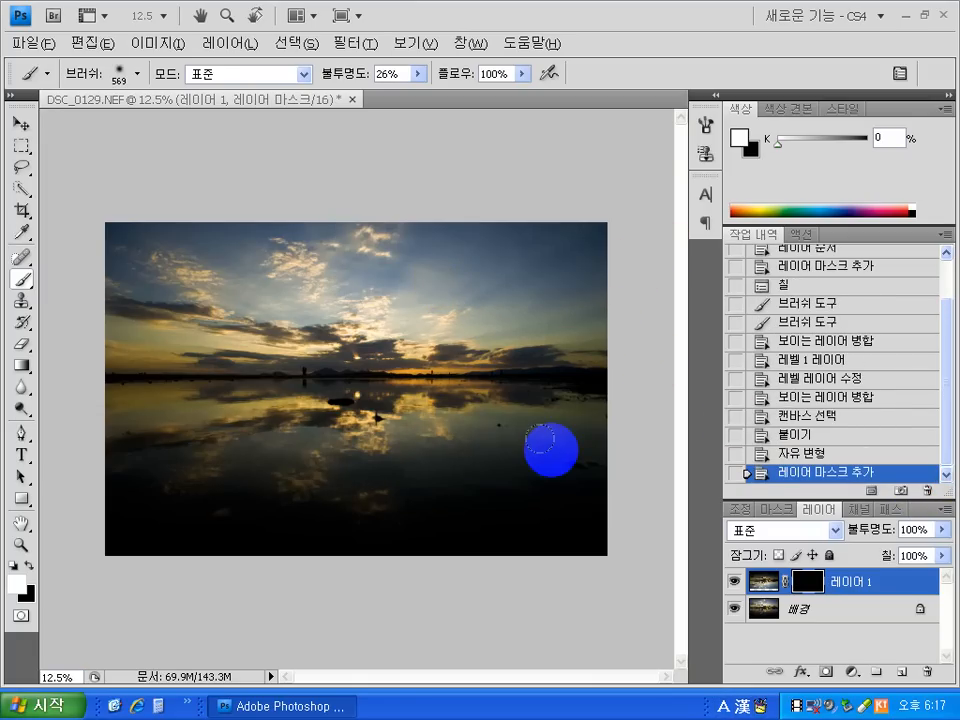
{"action": "double_click", "coordinate": [868, 240]}
Paint white on the 레이어 1 mask over the water reflection with the Brush at 9% opacity, and merge the visible layers
{"action": "left_click", "coordinate": [421, 74]}
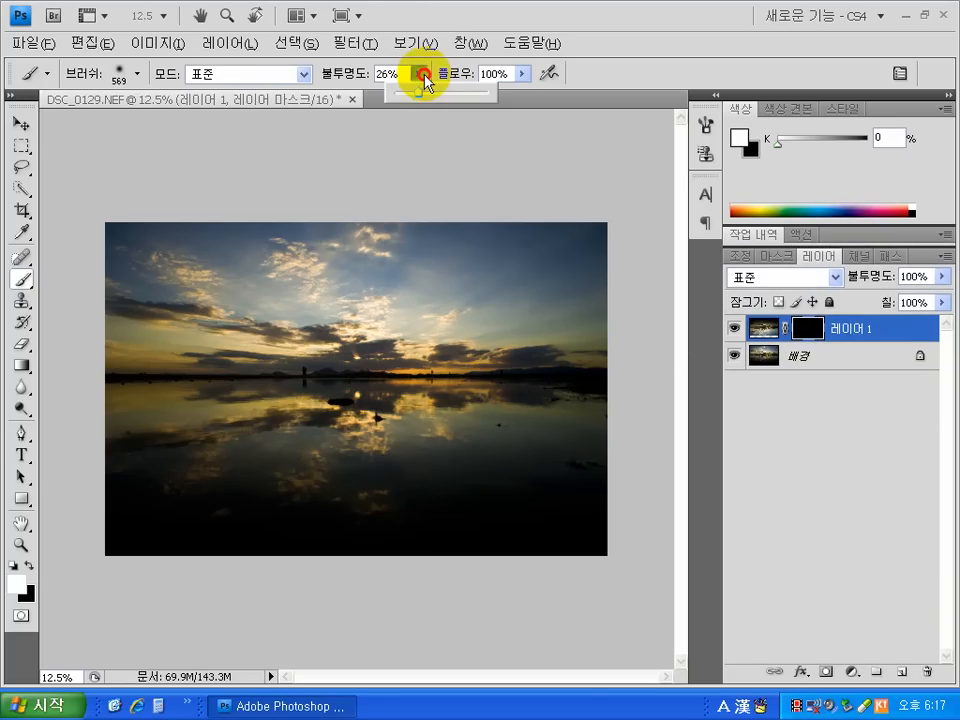
{"action": "left_click_drag", "start_coordinate": [404, 96], "coordinate": [400, 94]}
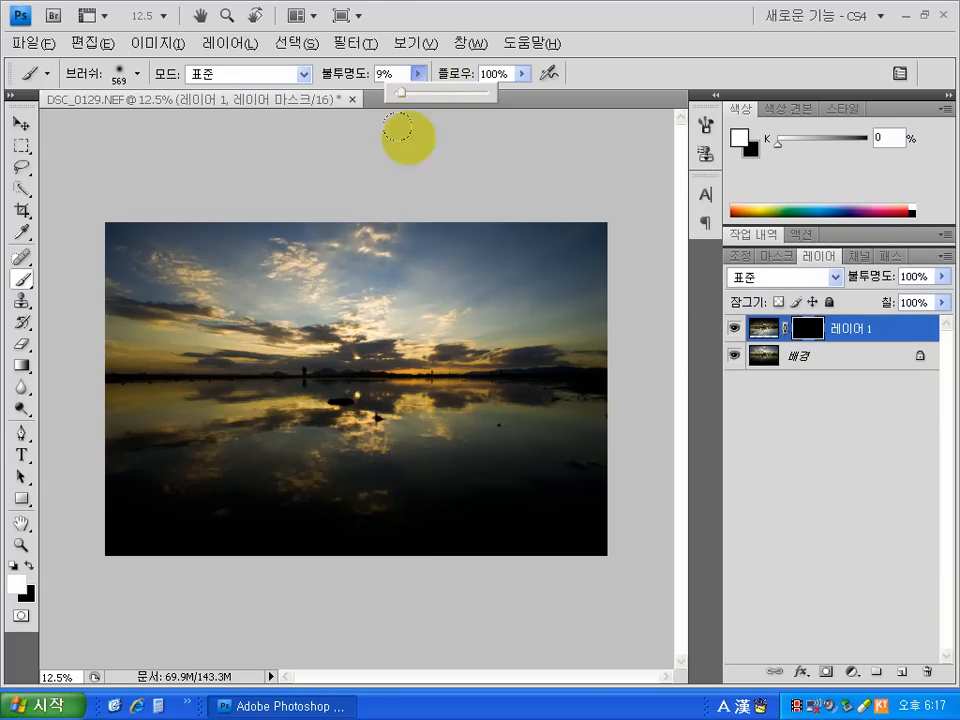
{"action": "mouse_move", "coordinate": [313, 438]}
{"action": "left_mouse_down"}
{"action": "mouse_move", "coordinate": [133, 414]}
{"action": "mouse_move", "coordinate": [388, 424]}
{"action": "mouse_move", "coordinate": [600, 413]}
{"action": "mouse_move", "coordinate": [615, 422]}
{"action": "mouse_move", "coordinate": [565, 433]}
{"action": "left_mouse_up"}
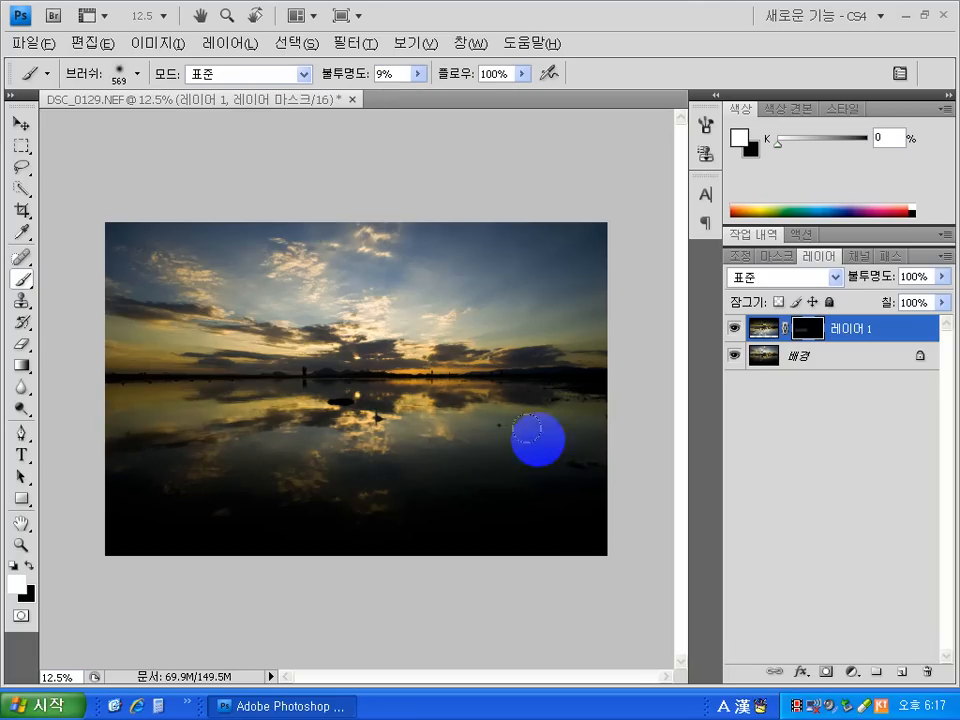
{"action": "left_click", "coordinate": [325, 458]}
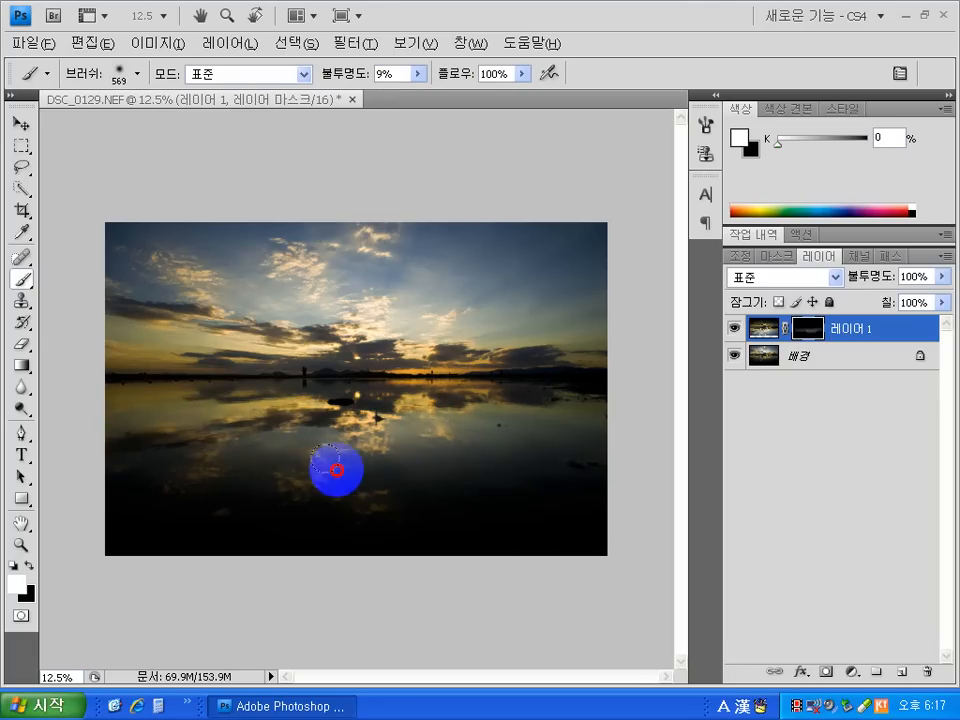
{"action": "left_click", "coordinate": [270, 460]}
{"action": "left_click", "coordinate": [361, 486]}
{"action": "mouse_move", "coordinate": [305, 478]}
{"action": "left_mouse_down"}
{"action": "mouse_move", "coordinate": [167, 440]}
{"action": "mouse_move", "coordinate": [223, 442]}
{"action": "mouse_move", "coordinate": [154, 431]}
{"action": "mouse_move", "coordinate": [158, 397]}
{"action": "mouse_move", "coordinate": [197, 400]}
{"action": "mouse_move", "coordinate": [98, 403]}
{"action": "mouse_move", "coordinate": [371, 391]}
{"action": "mouse_move", "coordinate": [616, 396]}
{"action": "mouse_move", "coordinate": [369, 445]}
{"action": "mouse_move", "coordinate": [454, 464]}
{"action": "mouse_move", "coordinate": [435, 494]}
{"action": "mouse_move", "coordinate": [451, 500]}
{"action": "mouse_move", "coordinate": [441, 506]}
{"action": "mouse_move", "coordinate": [439, 474]}
{"action": "mouse_move", "coordinate": [483, 452]}
{"action": "mouse_move", "coordinate": [390, 473]}
{"action": "mouse_move", "coordinate": [488, 473]}
{"action": "mouse_move", "coordinate": [565, 501]}
{"action": "mouse_move", "coordinate": [478, 553]}
{"action": "mouse_move", "coordinate": [284, 479]}
{"action": "mouse_move", "coordinate": [247, 479]}
{"action": "mouse_move", "coordinate": [292, 482]}
{"action": "left_mouse_up"}
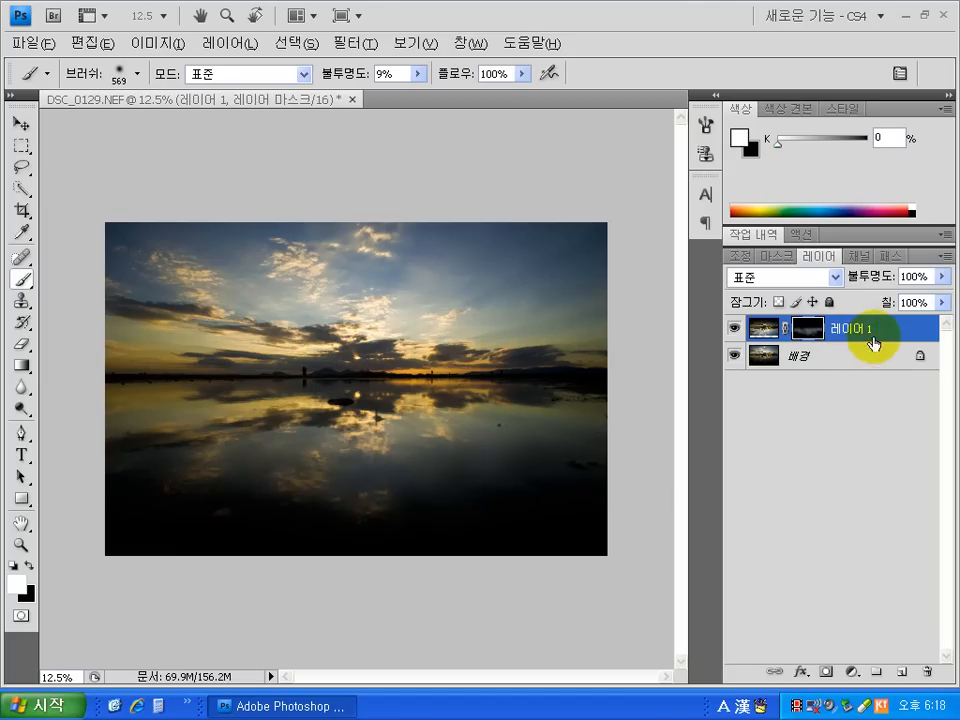
{"action": "left_click", "coordinate": [944, 256]}
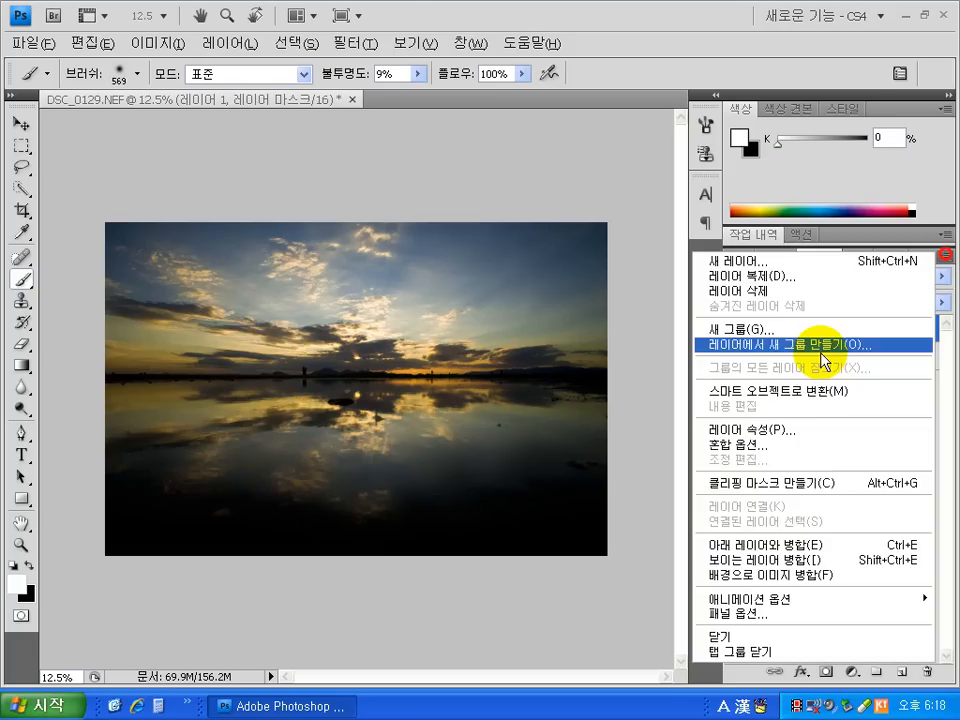
{"action": "left_click", "coordinate": [770, 561]}
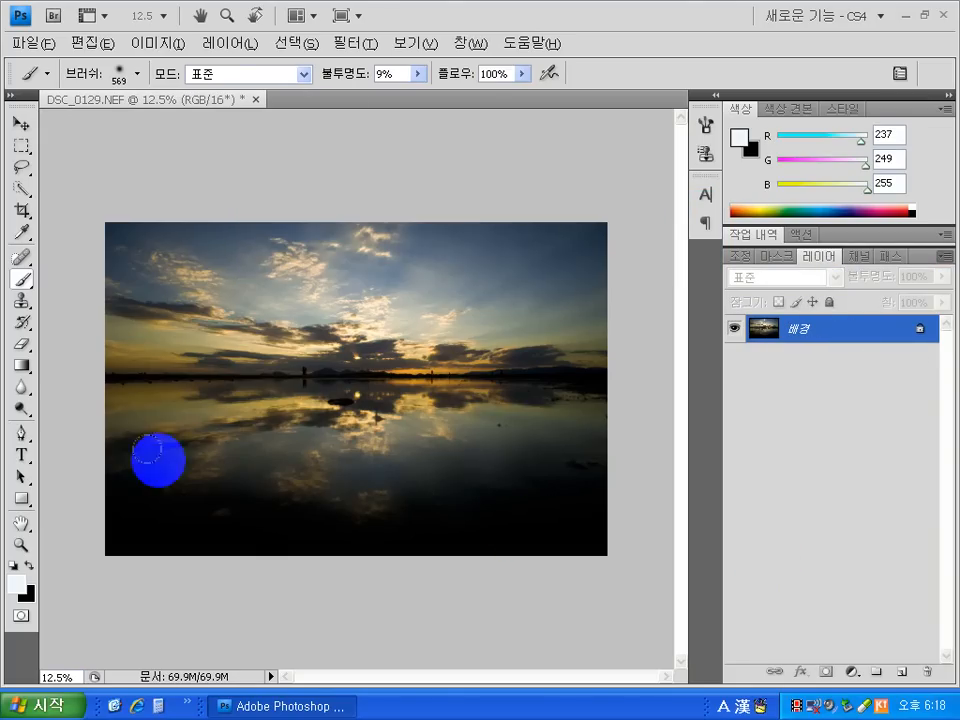
Choose the Gradient tool with the foreground colour set to blue #5463f4, and add a new empty layer above the background
{"action": "left_click", "coordinate": [23, 369]}
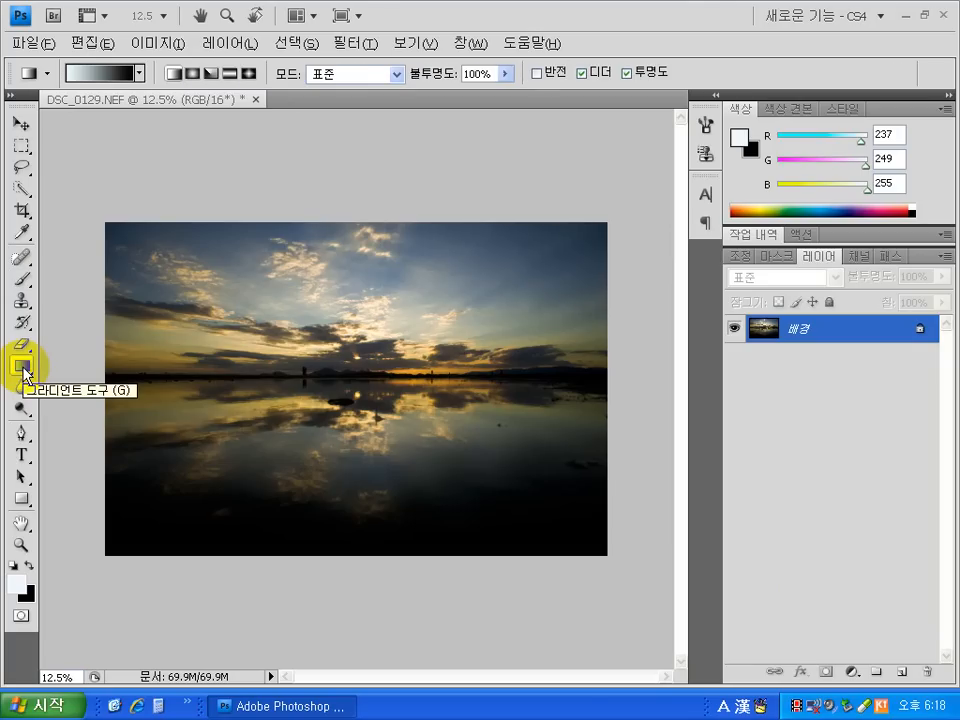
{"action": "left_click", "coordinate": [17, 580]}
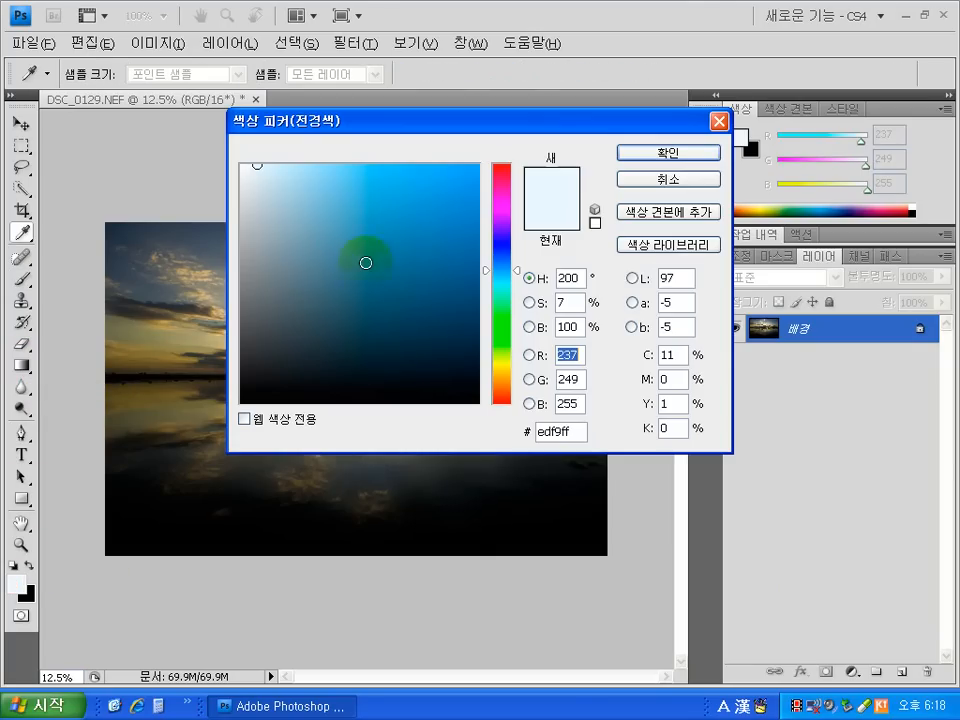
{"action": "left_click_drag", "start_coordinate": [487, 276], "coordinate": [487, 247]}
{"action": "left_click", "coordinate": [397, 175]}
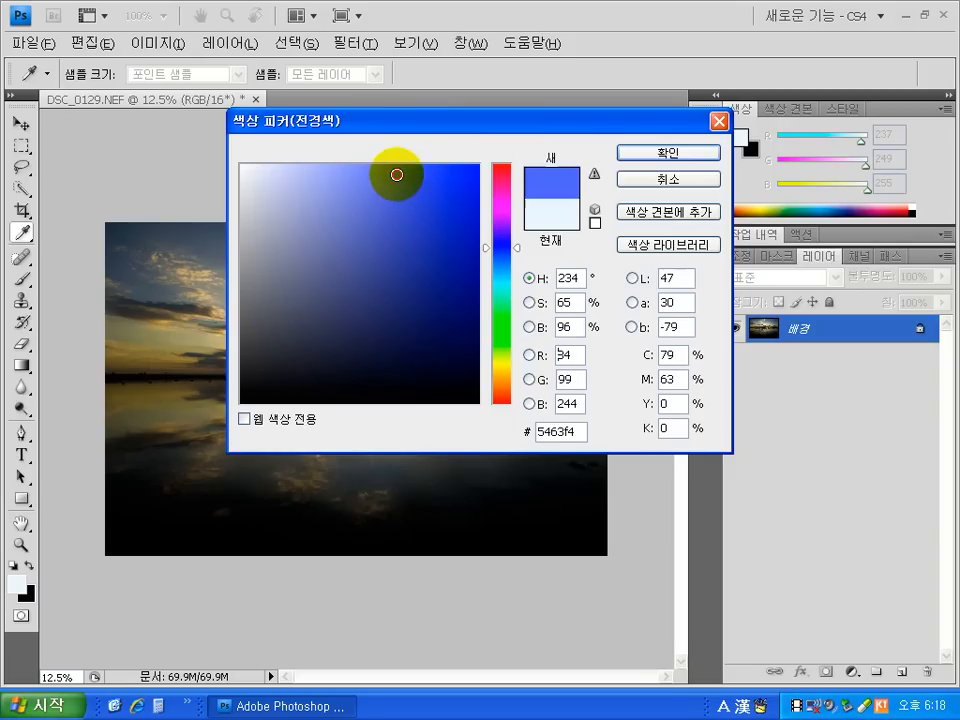
{"action": "left_click", "coordinate": [668, 155]}
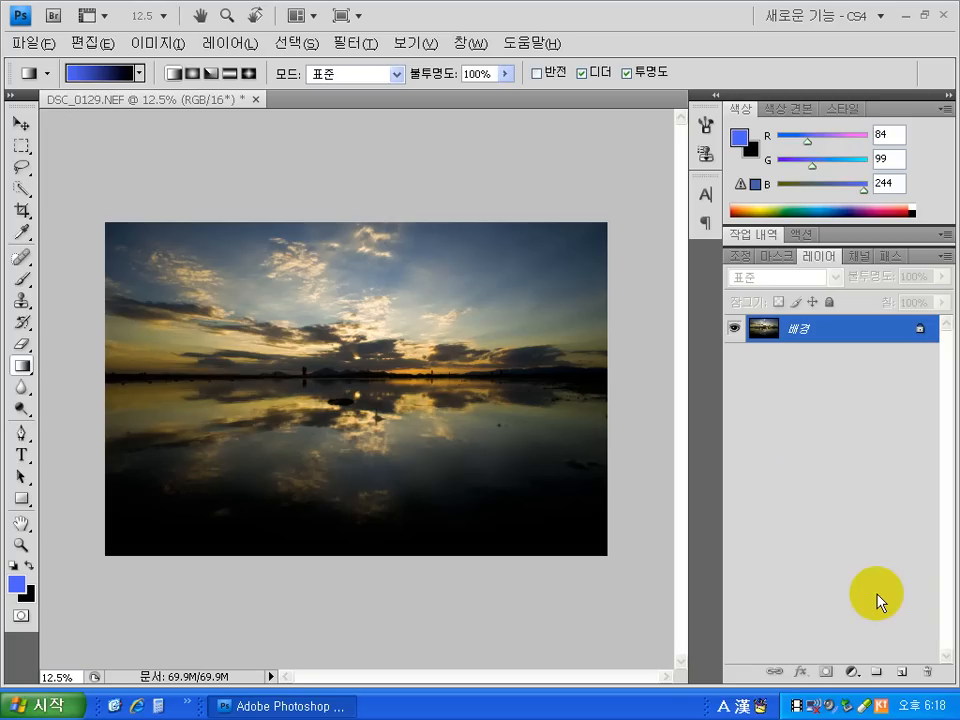
{"action": "left_click", "coordinate": [902, 672]}
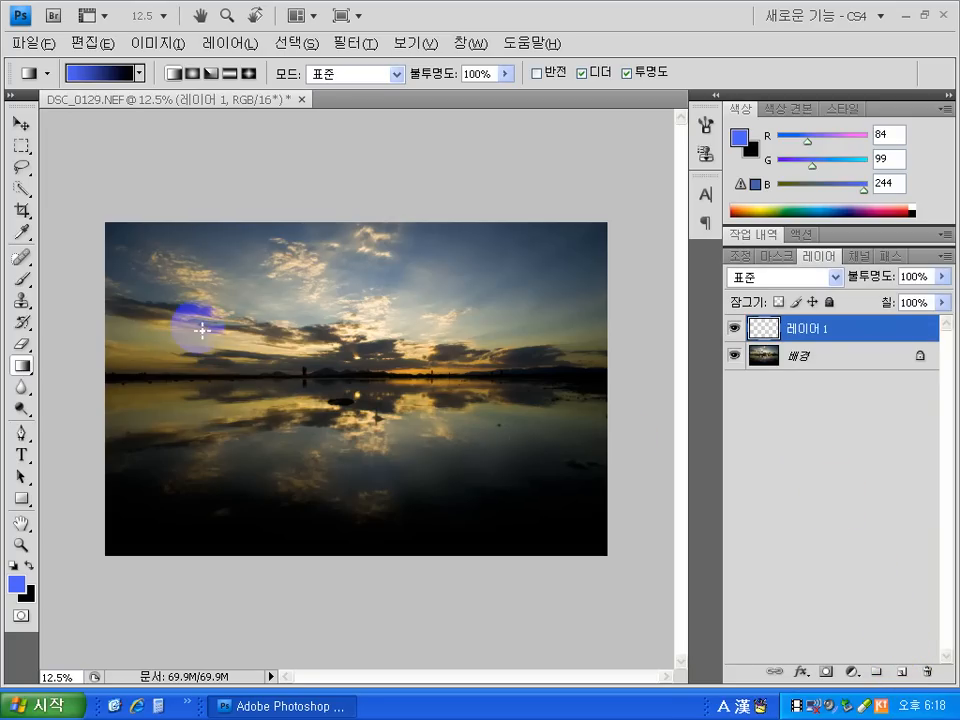
{"action": "left_click_drag", "start_coordinate": [352, 374], "coordinate": [352, 318]}
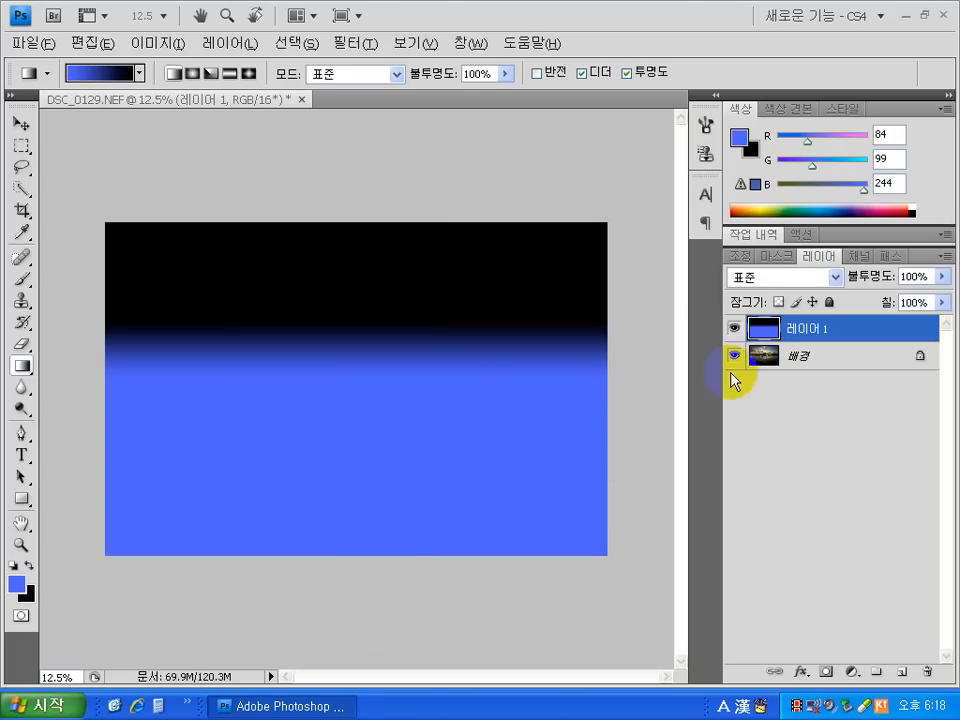
{"action": "left_click", "coordinate": [92, 43]}
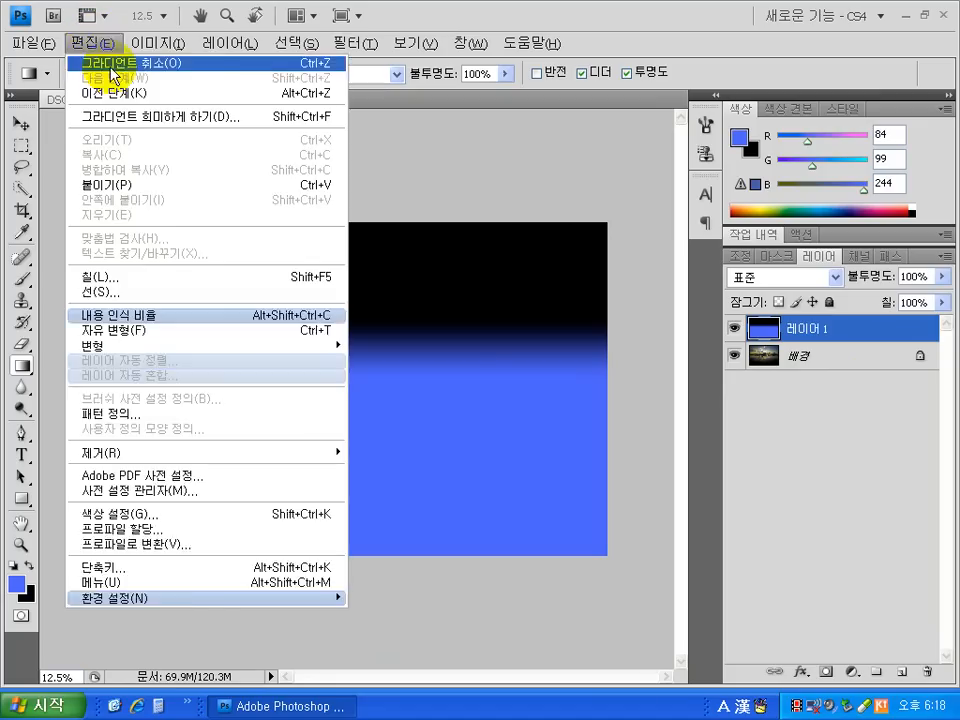
{"action": "left_click", "coordinate": [112, 65]}
Fill 레이어 1 with a linear blue-to-black gradient running from the sky down to the horizon
{"action": "left_click_drag", "start_coordinate": [365, 385], "coordinate": [364, 318]}
{"action": "left_click_drag", "start_coordinate": [357, 384], "coordinate": [356, 378]}
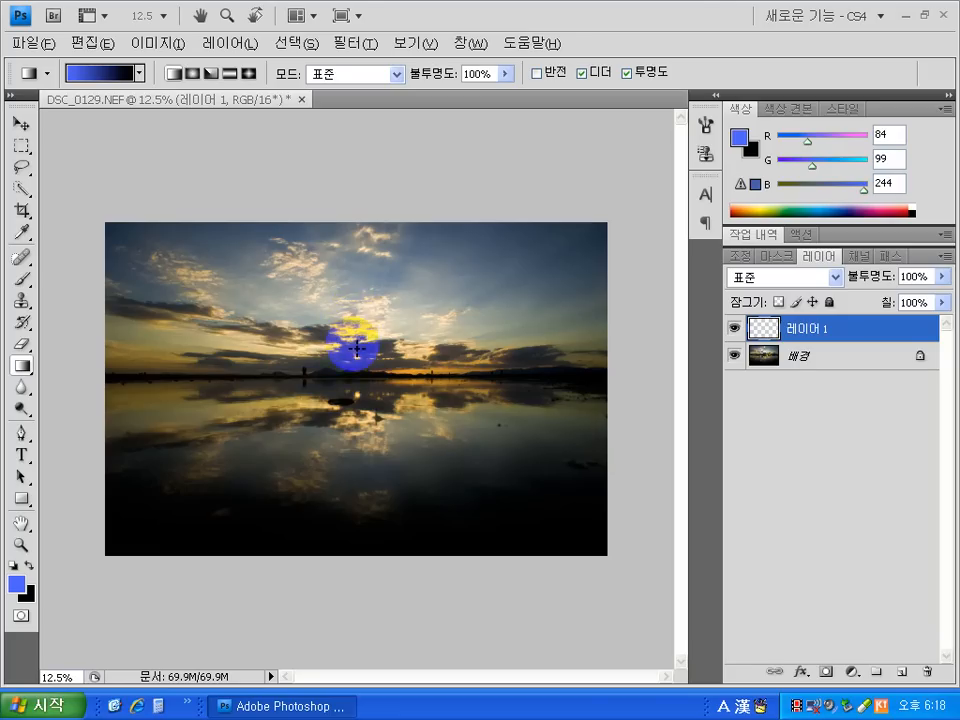
{"action": "mouse_move", "coordinate": [357, 348]}
{"action": "left_mouse_down"}
{"action": "mouse_move", "coordinate": [364, 317]}
{"action": "mouse_move", "coordinate": [360, 369]}
{"action": "left_mouse_up"}
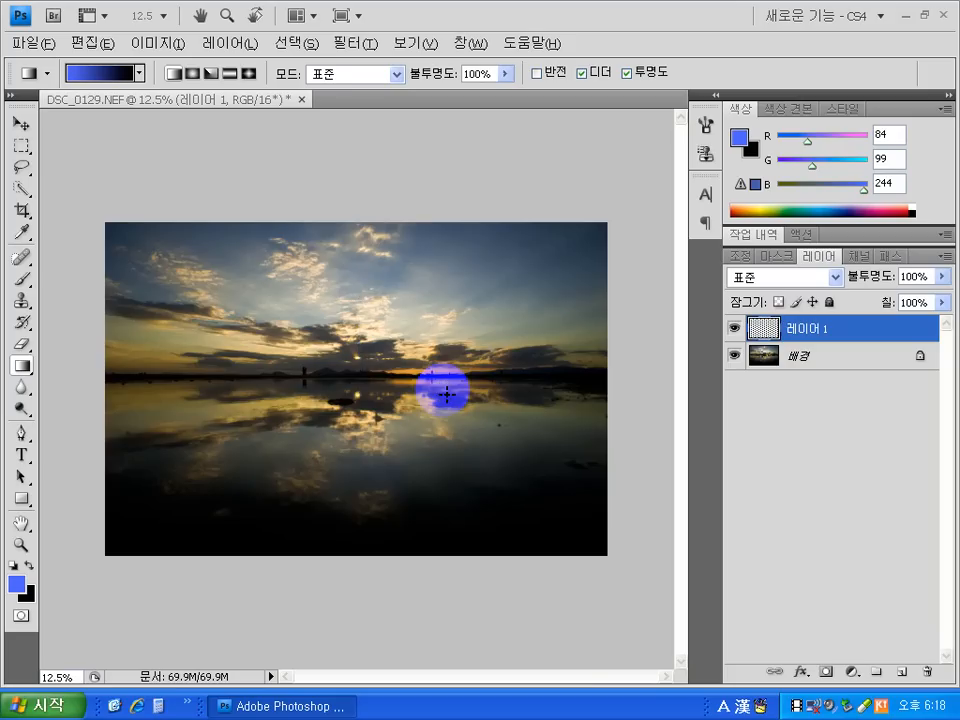
Try the Multiply (곱하기) blend mode on the gradient layer, and set it to Screen (스크린) instead
{"action": "left_click", "coordinate": [835, 277]}
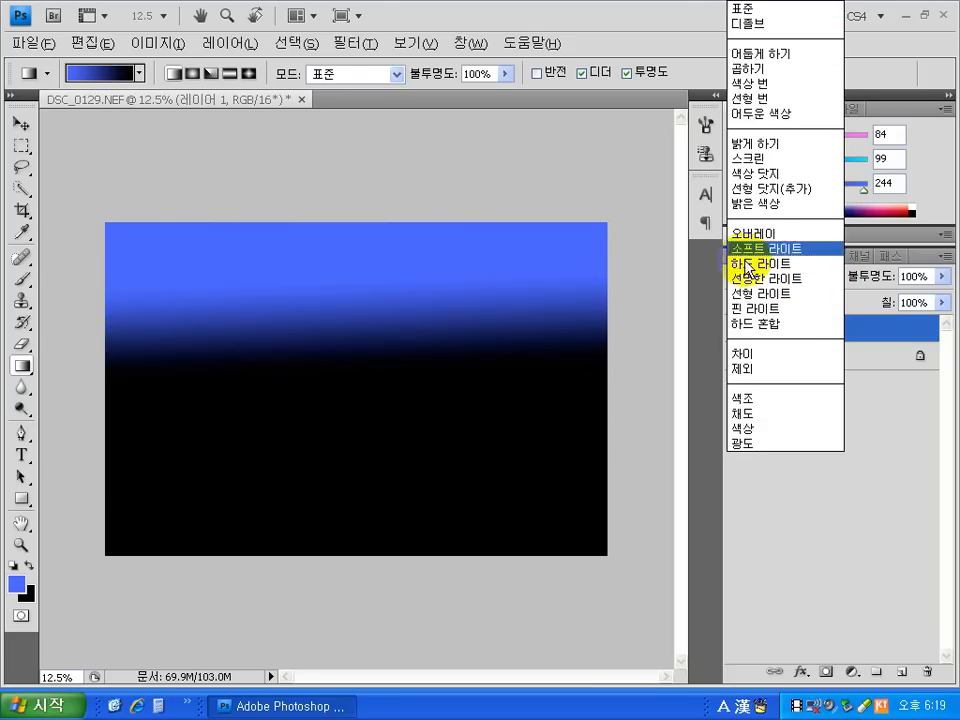
{"action": "left_click", "coordinate": [755, 69]}
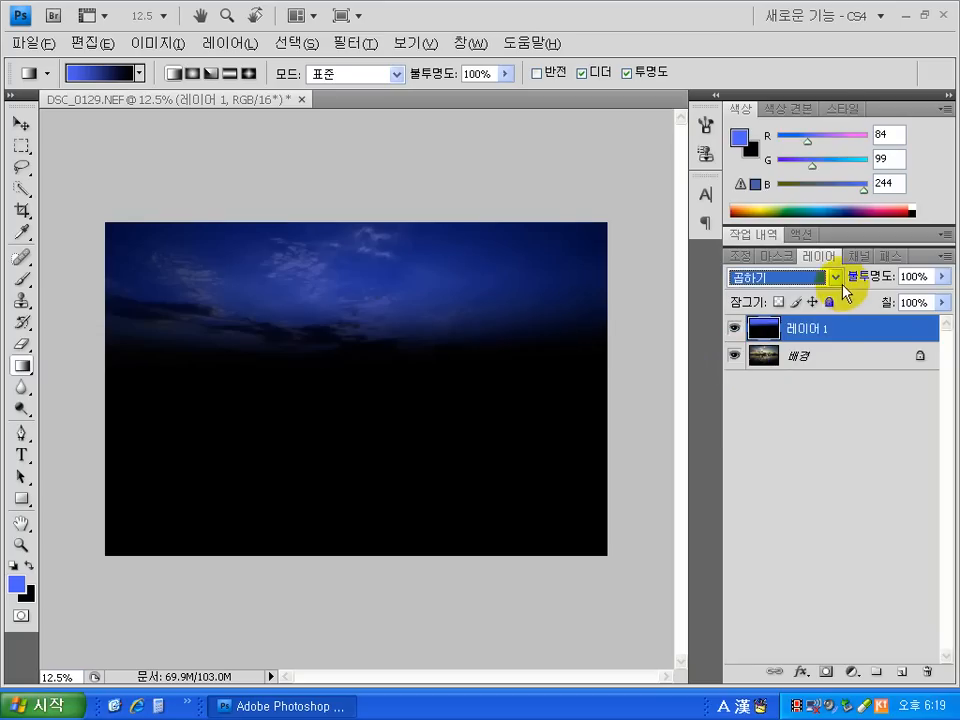
{"action": "left_click", "coordinate": [840, 279]}
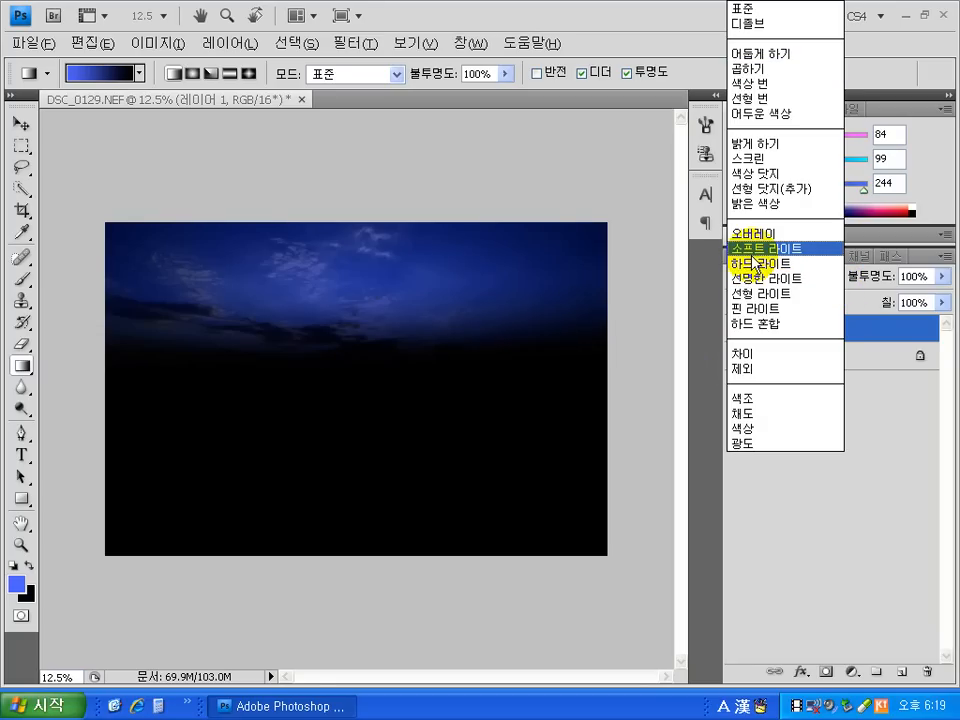
{"action": "left_click", "coordinate": [773, 170]}
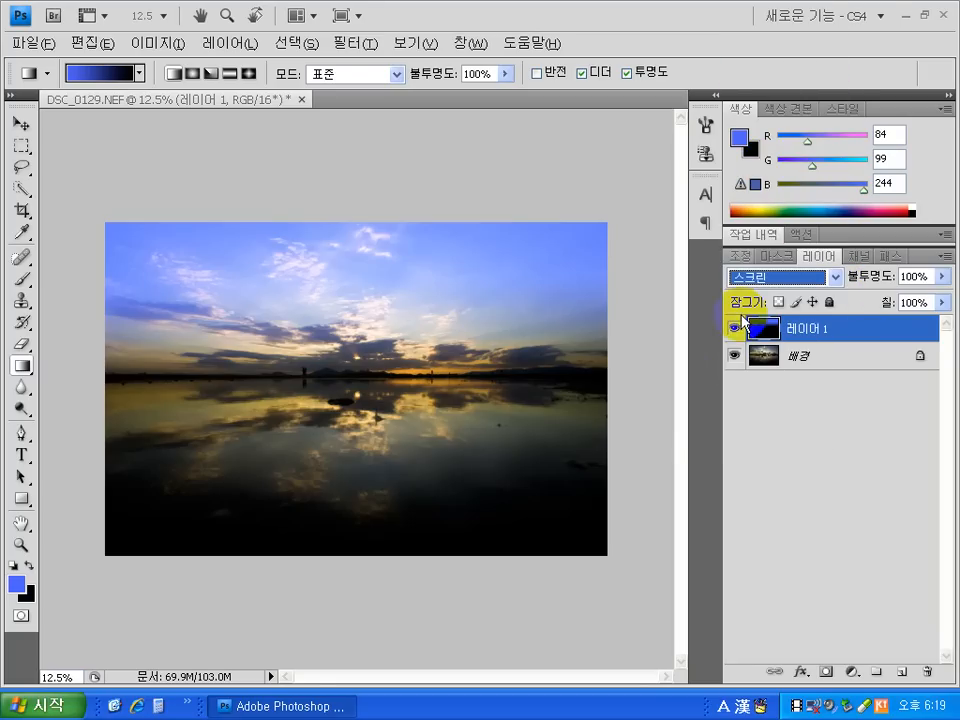
Lower the gradient layer's opacity to 11% and merge the visible layers
{"action": "left_click", "coordinate": [945, 280]}
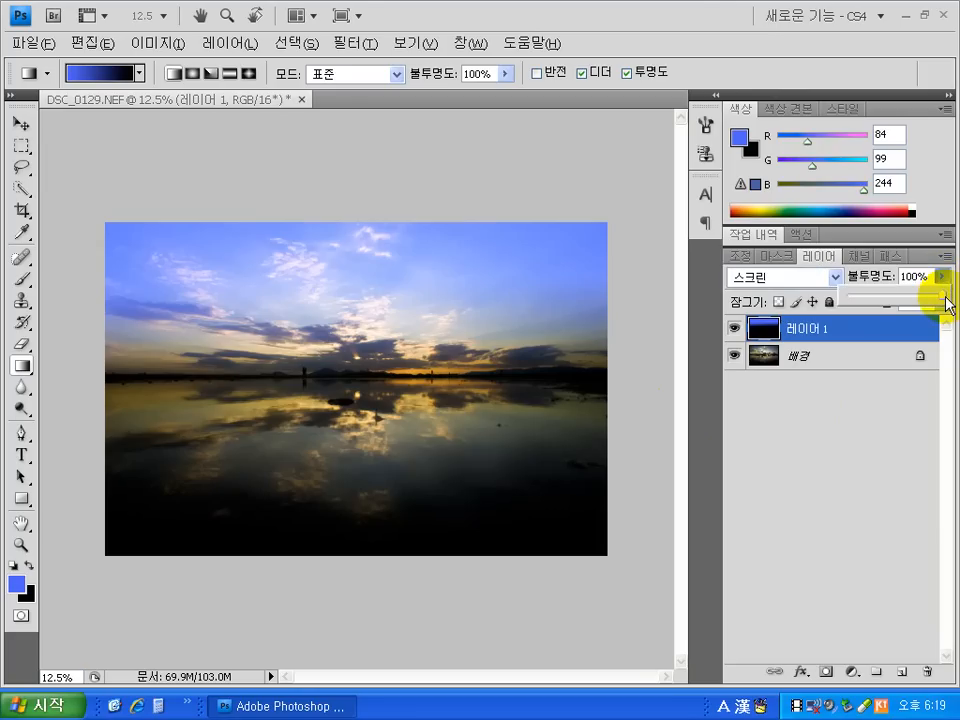
{"action": "left_click_drag", "start_coordinate": [945, 300], "coordinate": [857, 309]}
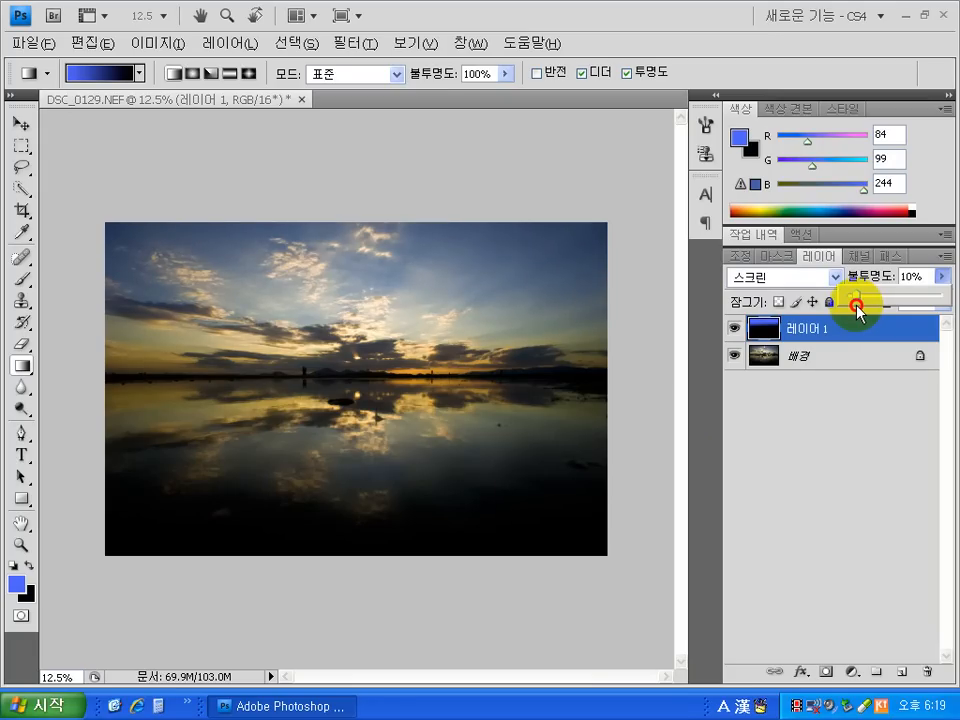
{"action": "left_click_drag", "start_coordinate": [857, 309], "coordinate": [858, 309]}
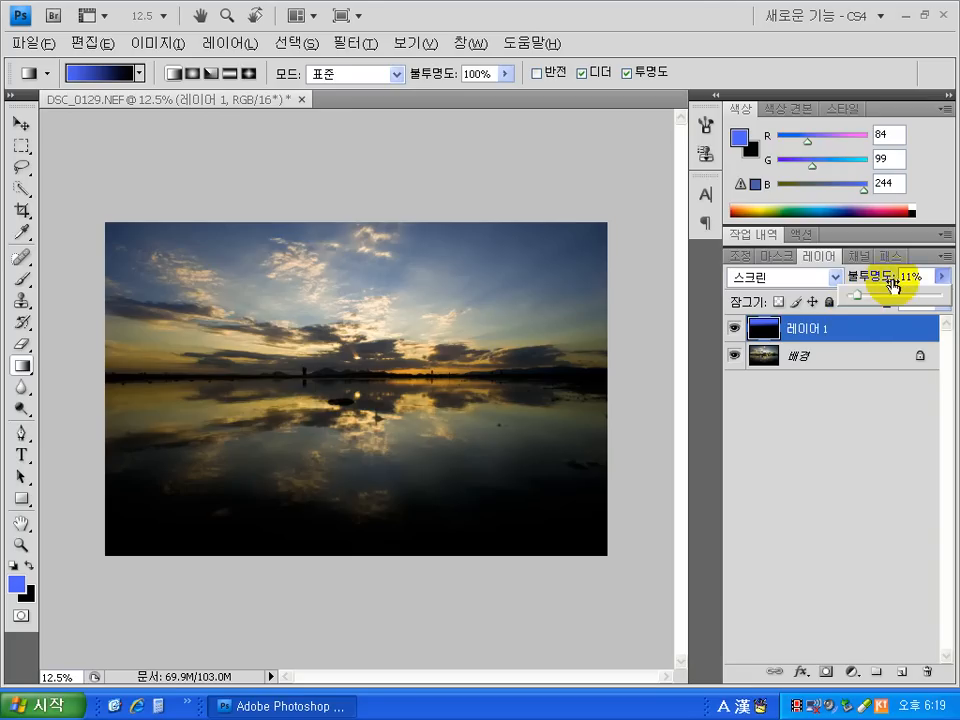
{"action": "left_click", "coordinate": [946, 258]}
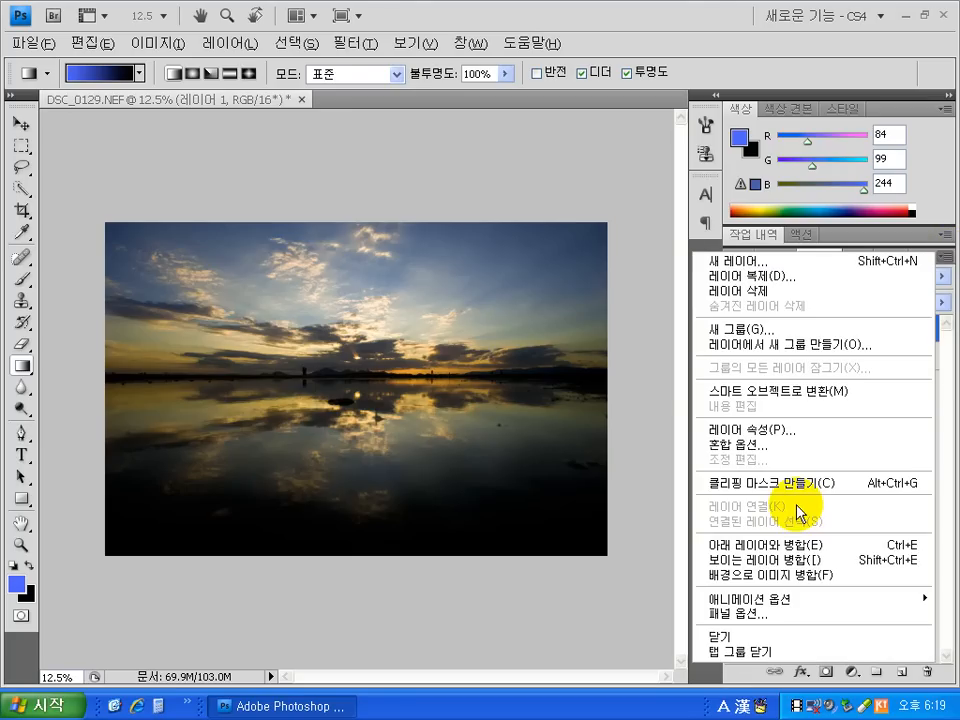
{"action": "left_click", "coordinate": [789, 563]}
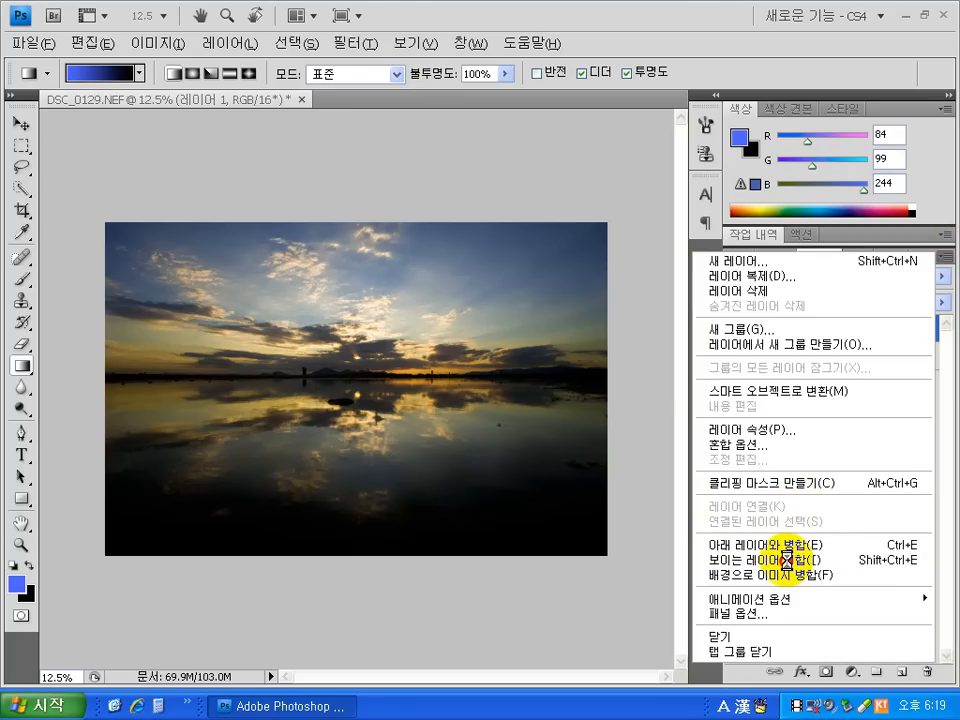